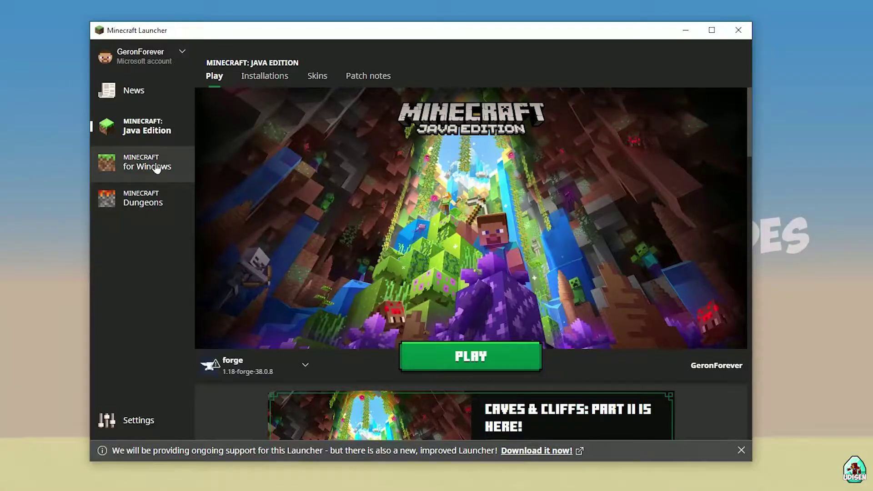
Visit News, then show the Java Edition installations: forge, fabric-loader-1.18, UDISEN.COM, Latest release
click(140, 96)
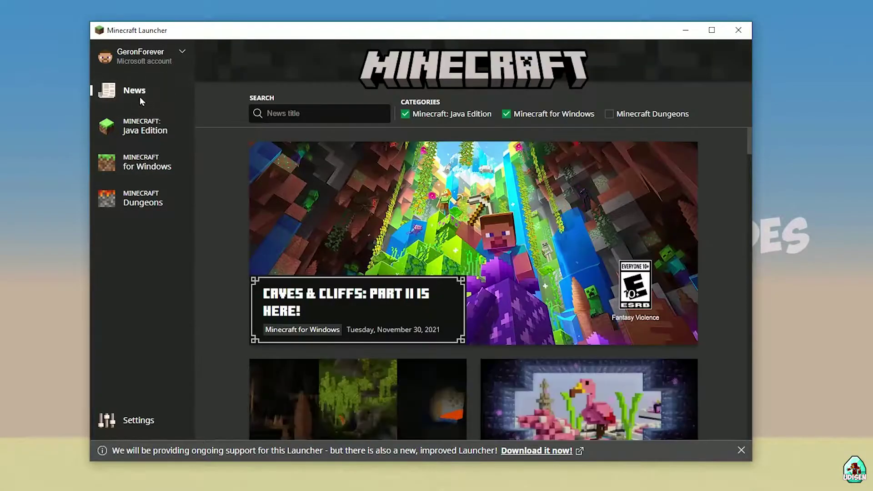
click(151, 130)
click(258, 79)
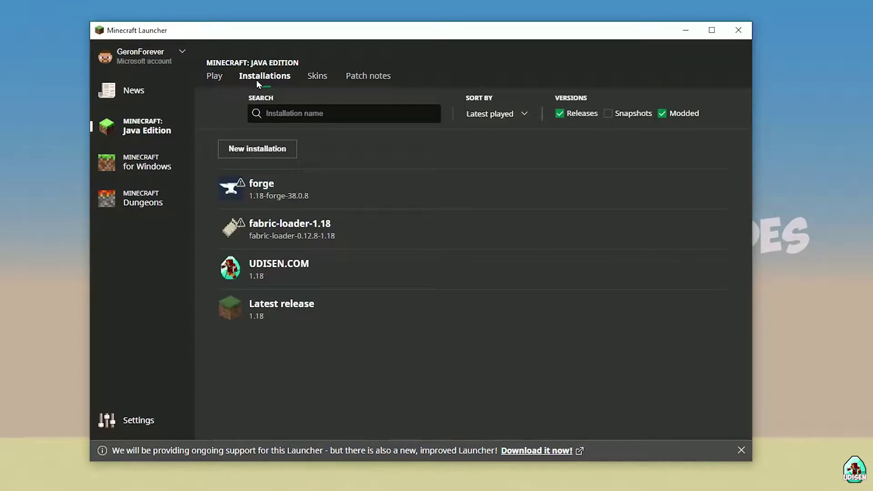
mouse_move(307, 270)
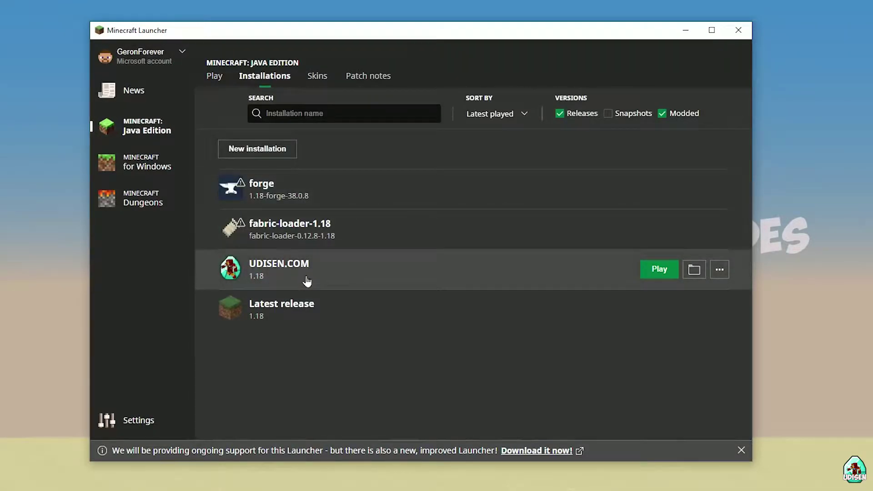
click(268, 153)
click(355, 156)
text(hnghnhgnhgng)
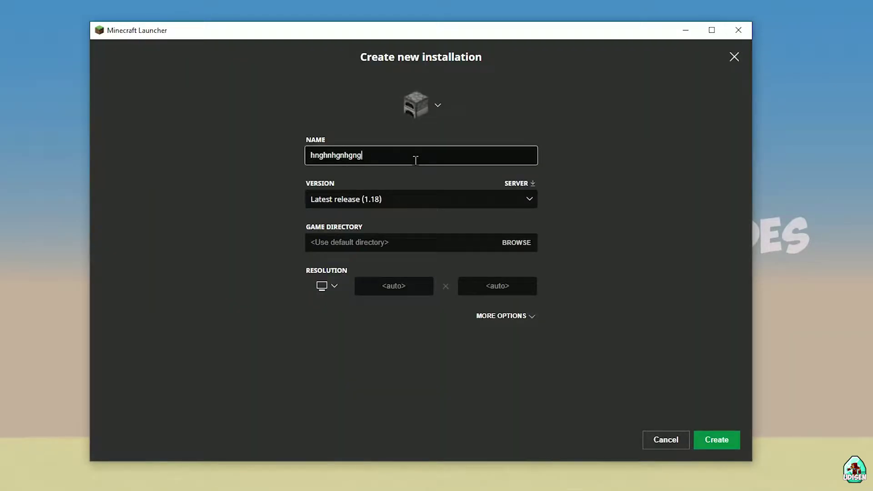
text(hnhgn)
click(685, 440)
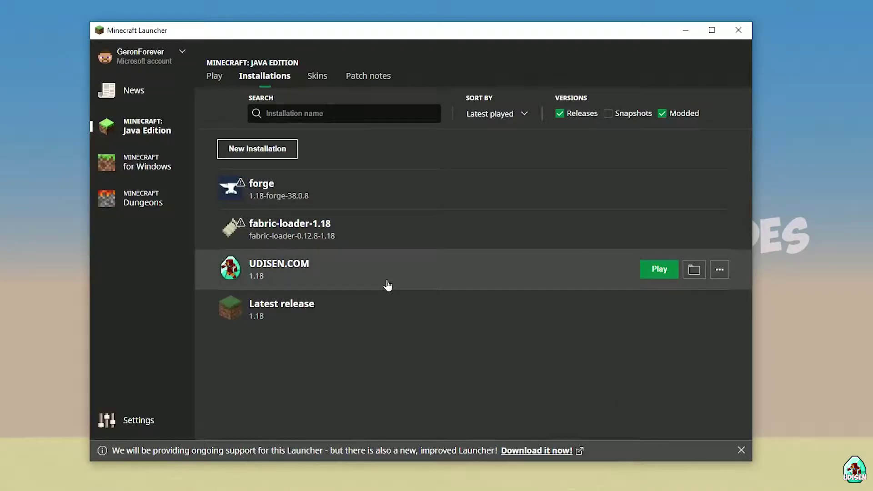
click(422, 273)
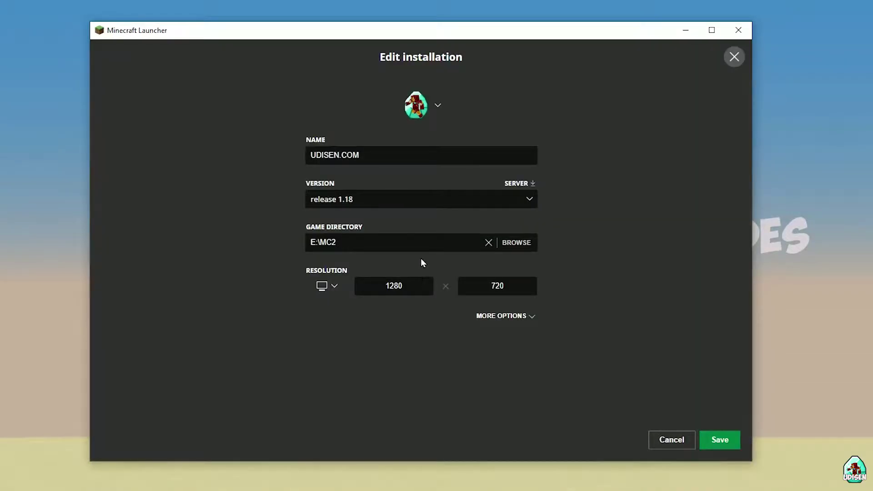
click(380, 199)
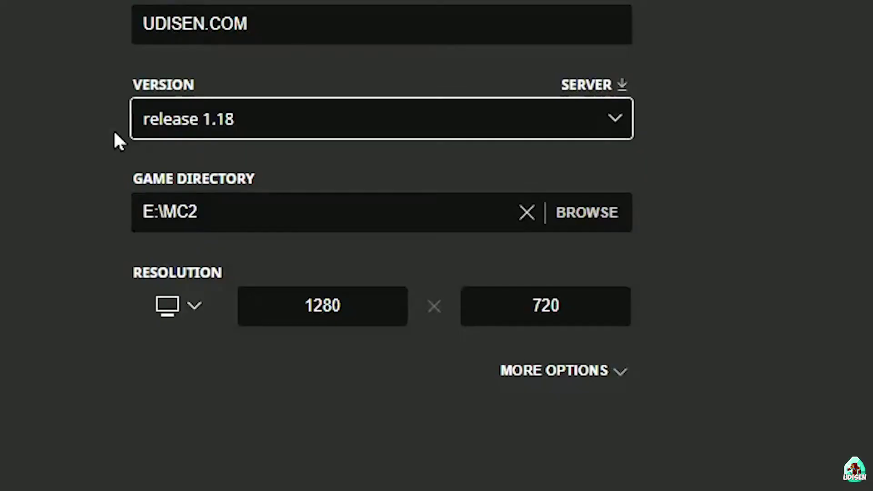
click(238, 131)
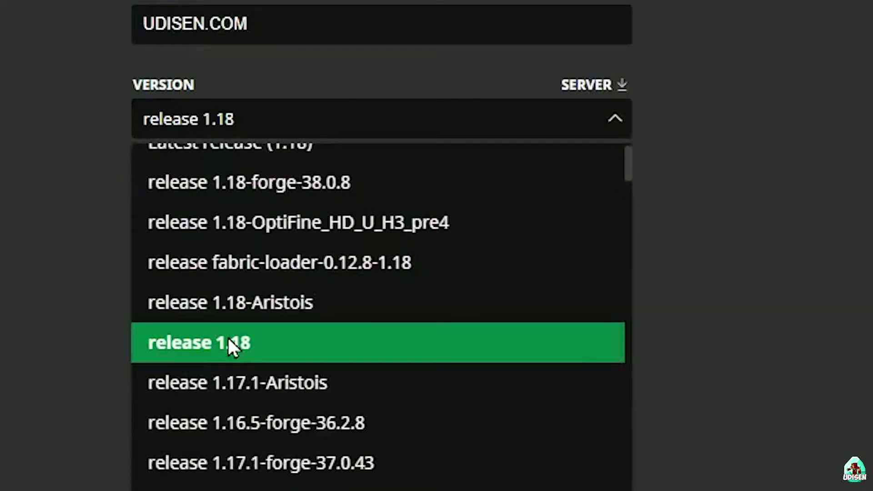
click(228, 338)
click(173, 126)
scroll(392, 276, down, 5)
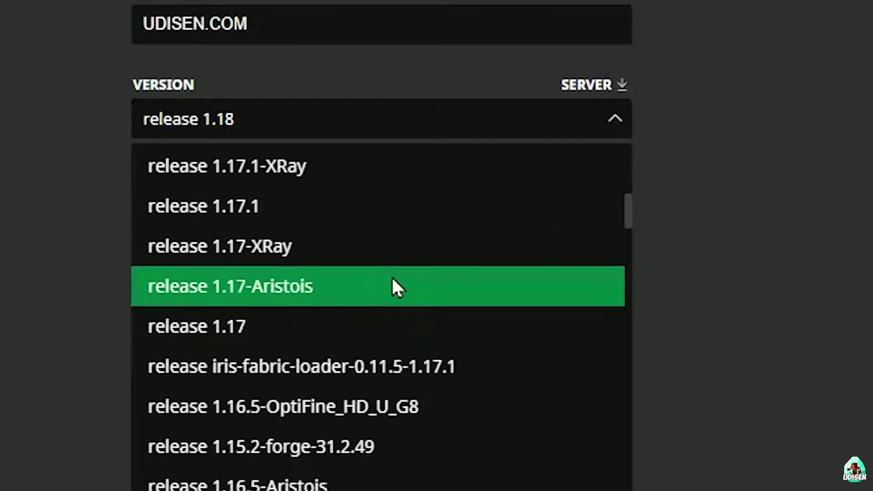
scroll(393, 275, up, 1)
scroll(399, 293, up, 2)
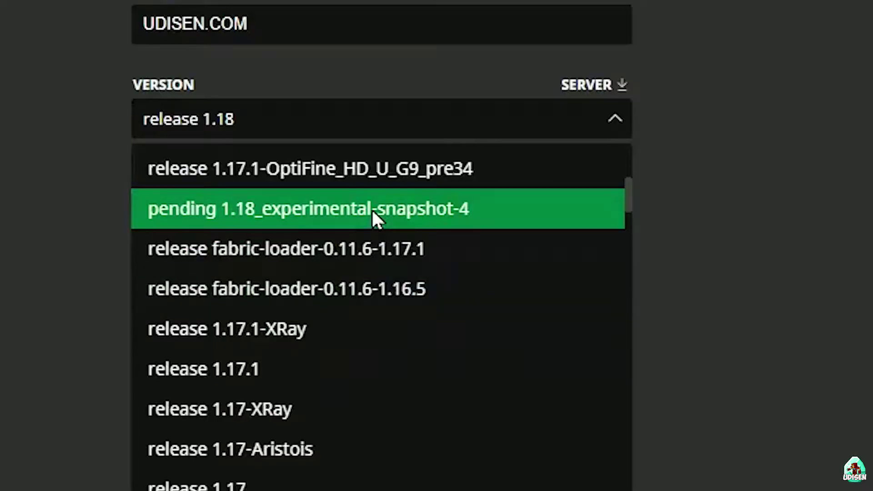
click(372, 211)
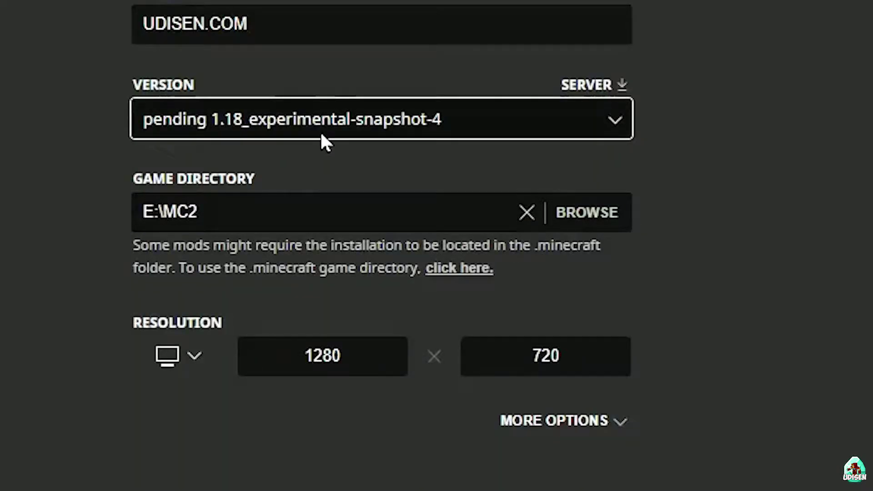
click(333, 129)
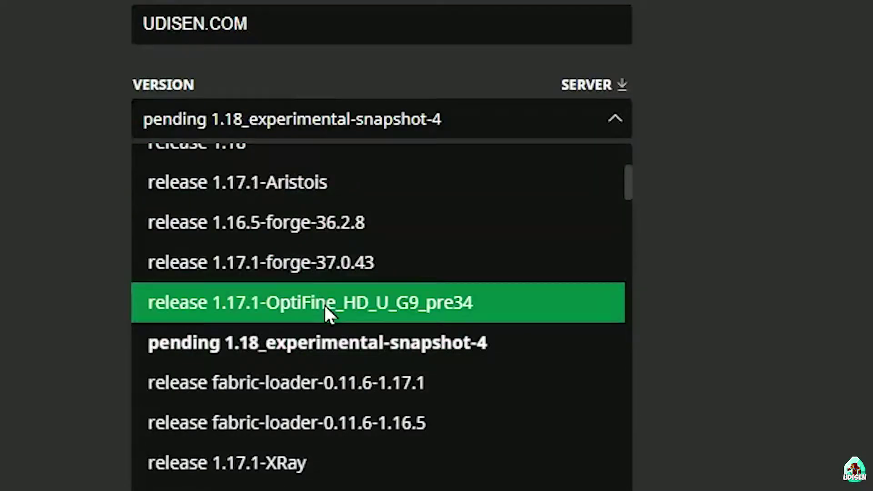
scroll(325, 304, up, 3)
click(284, 301)
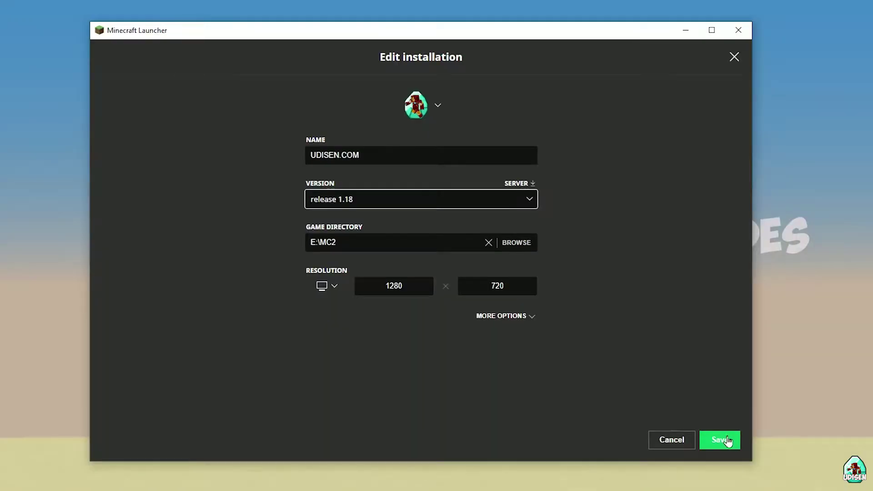
Close the installation settings, then quit Minecraft 1.18 and the launcher
click(721, 440)
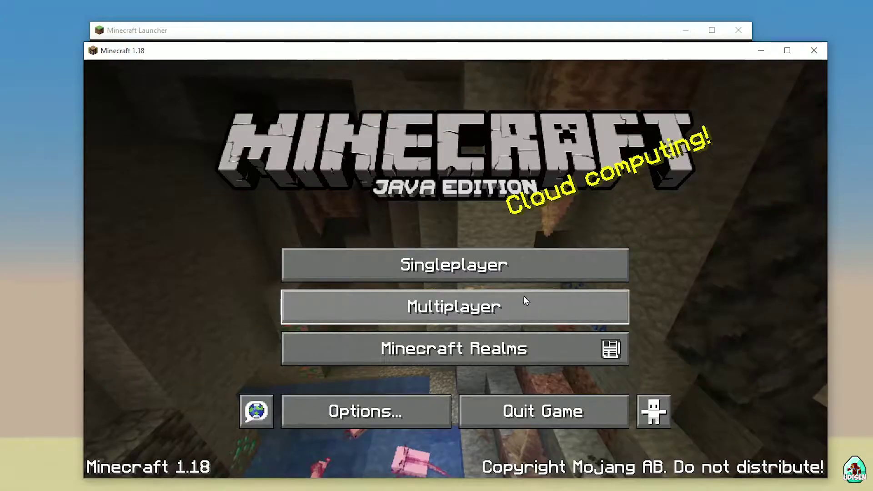
click(815, 50)
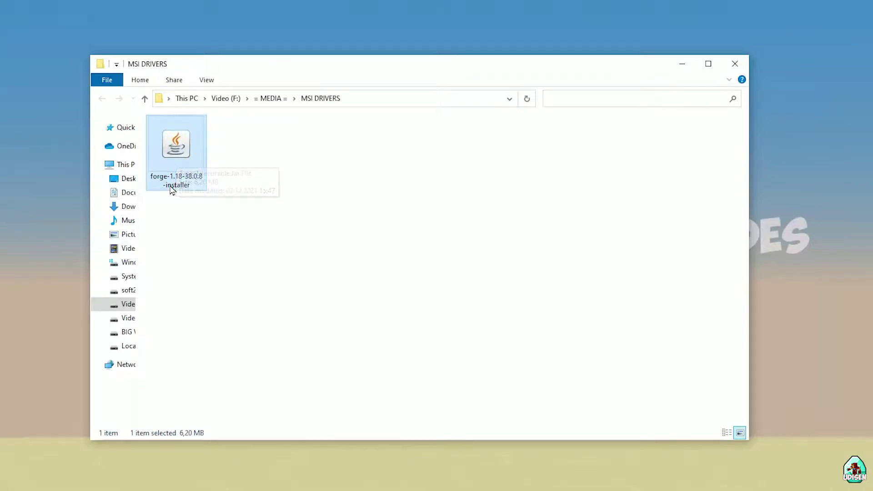
Run forge-1.18-38.0.8-installer to install the Forge client, keeping its file name unchanged
click(174, 186)
drag(181, 176, 103, 178)
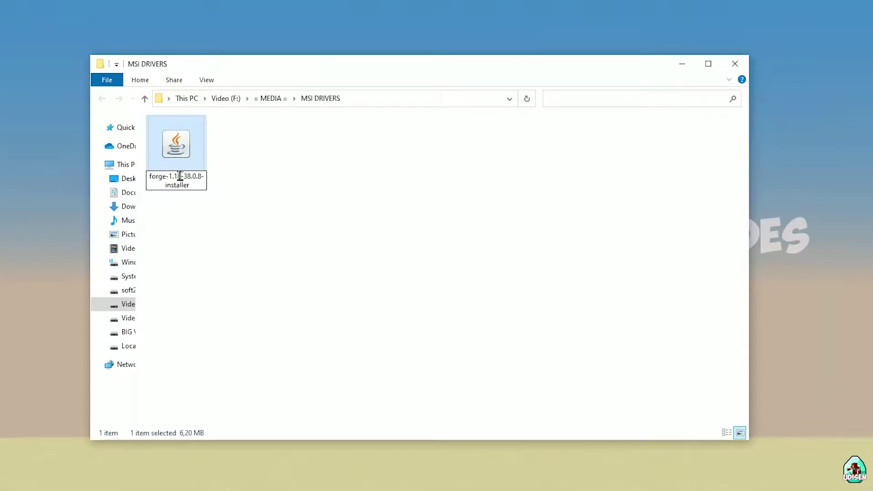
key(Escape)
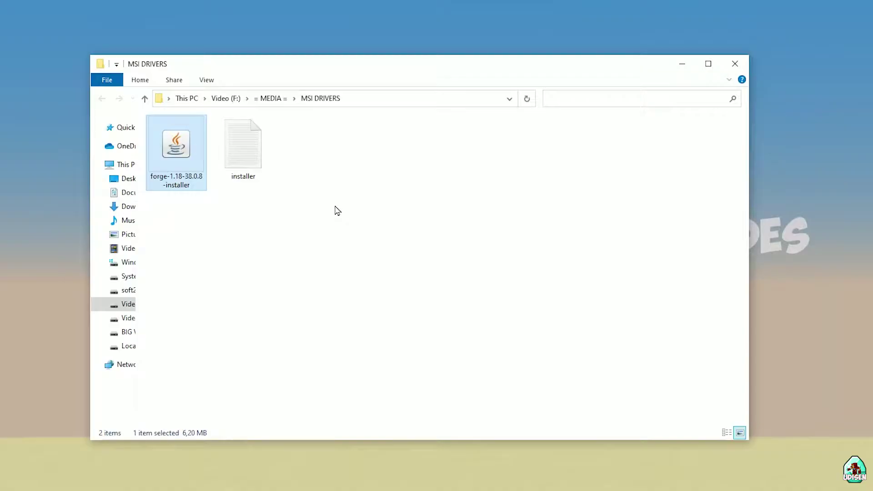
click(430, 327)
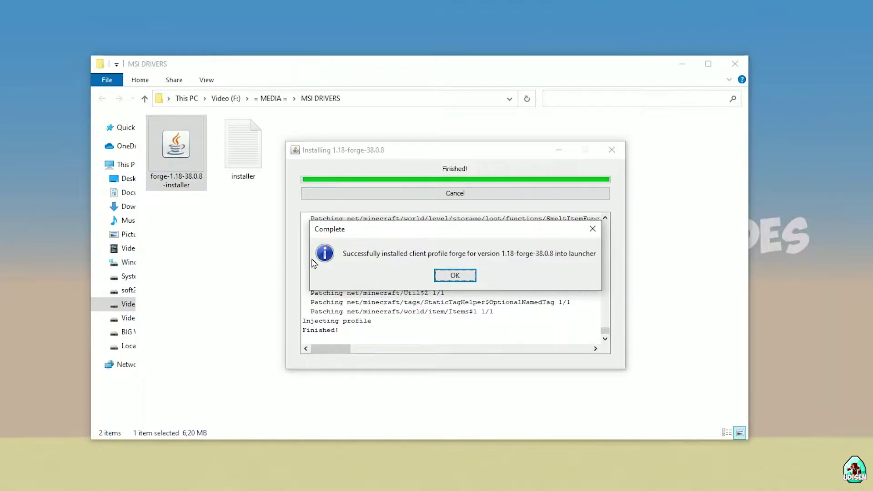
click(593, 228)
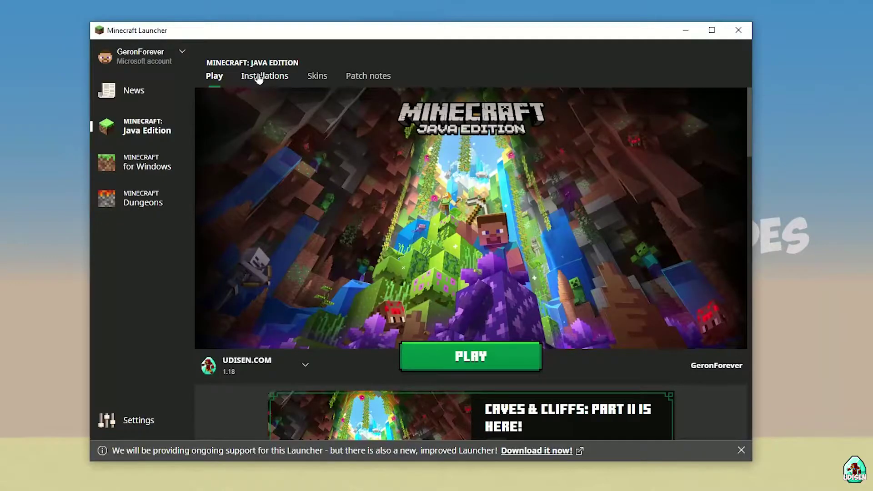
Confirm the forge installation uses release 1.18-forge-38.0.8, then leave without changes
click(260, 77)
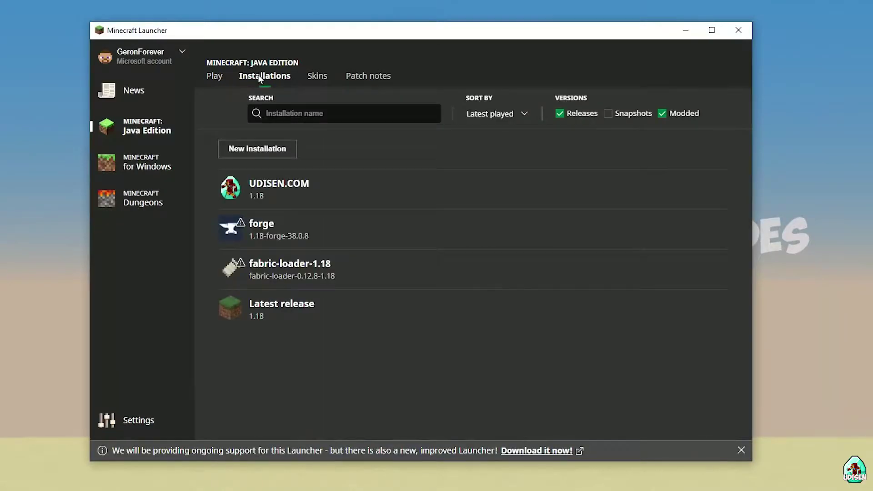
mouse_move(279, 230)
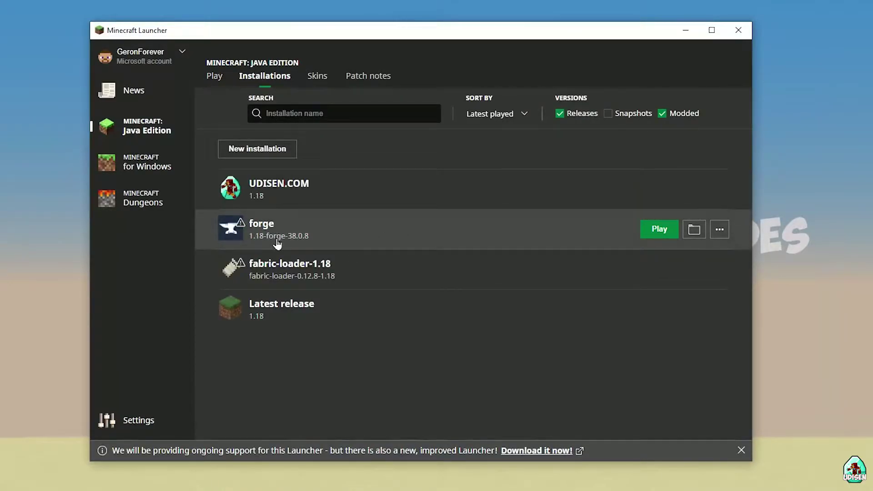
click(348, 239)
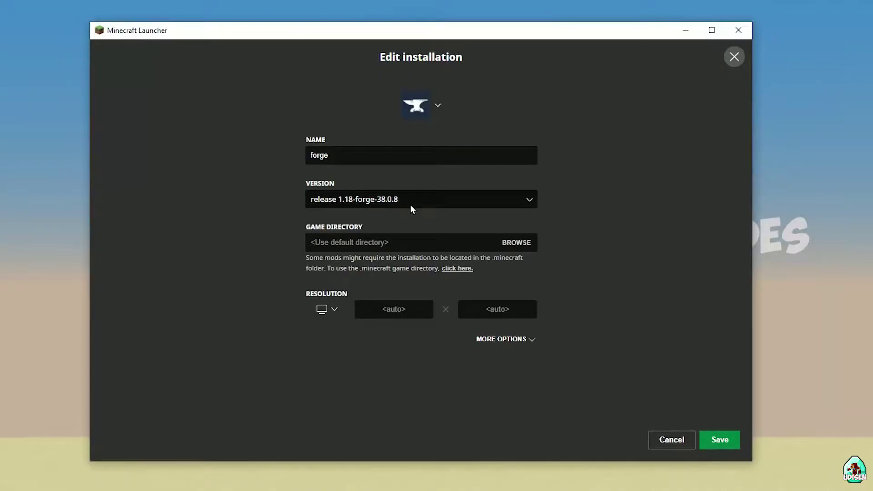
click(421, 204)
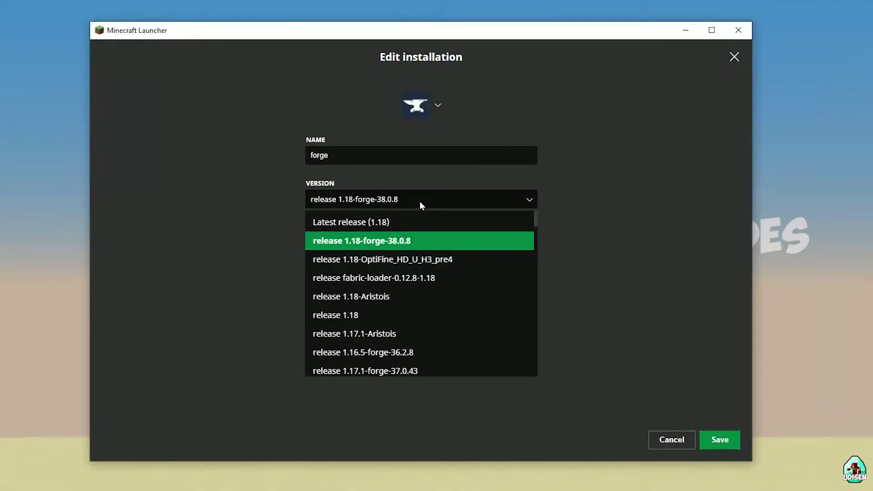
click(420, 201)
click(397, 199)
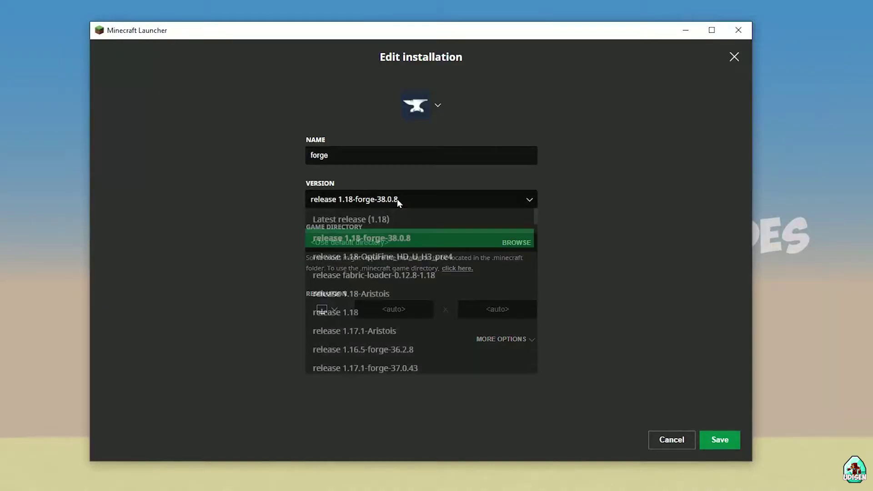
click(344, 233)
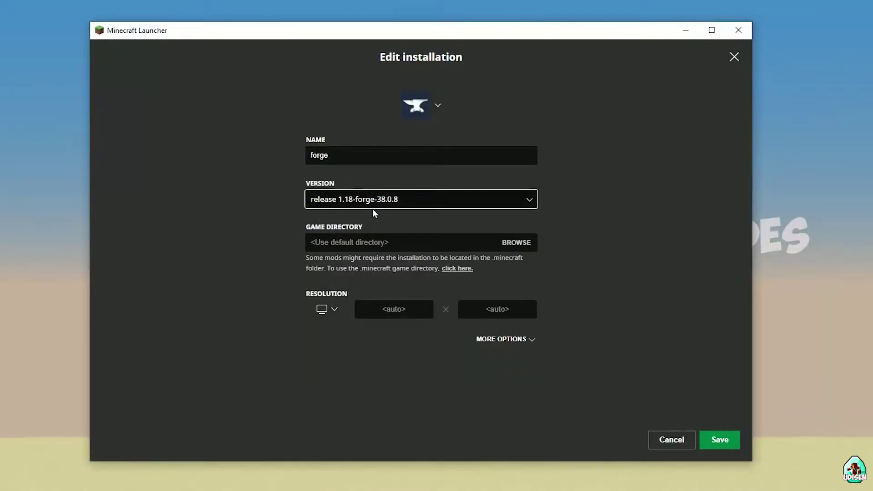
click(680, 438)
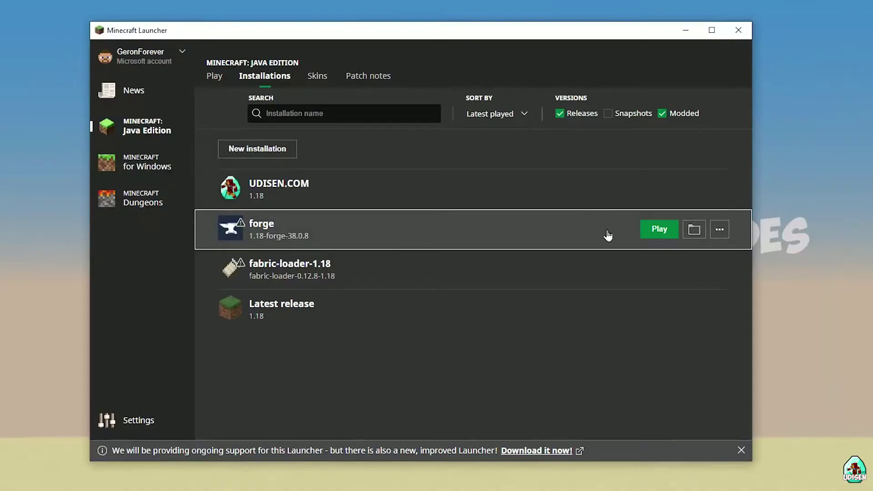
Move torohealth-1.18-forge-2.jar from its download folder into forge's mods folder
click(694, 232)
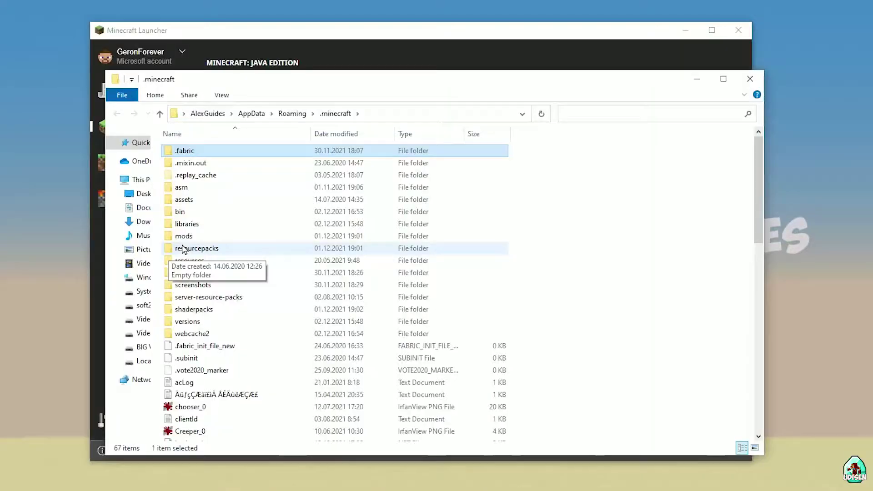
double_click(187, 240)
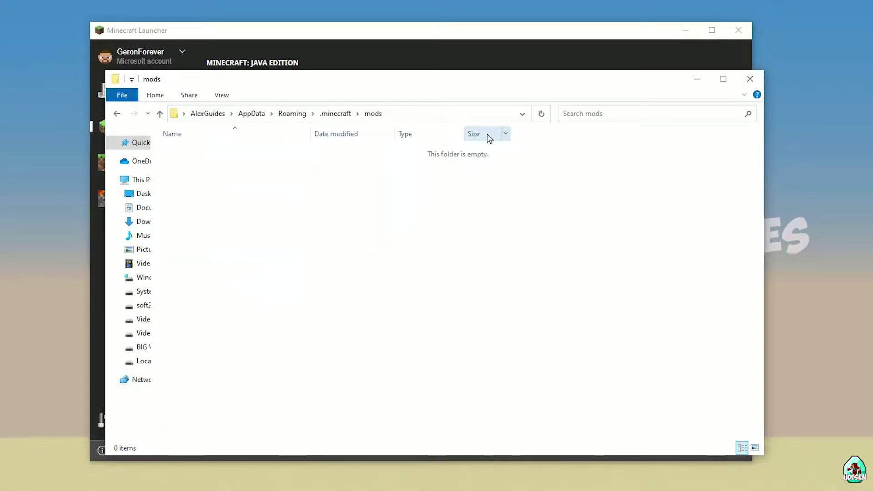
click(689, 77)
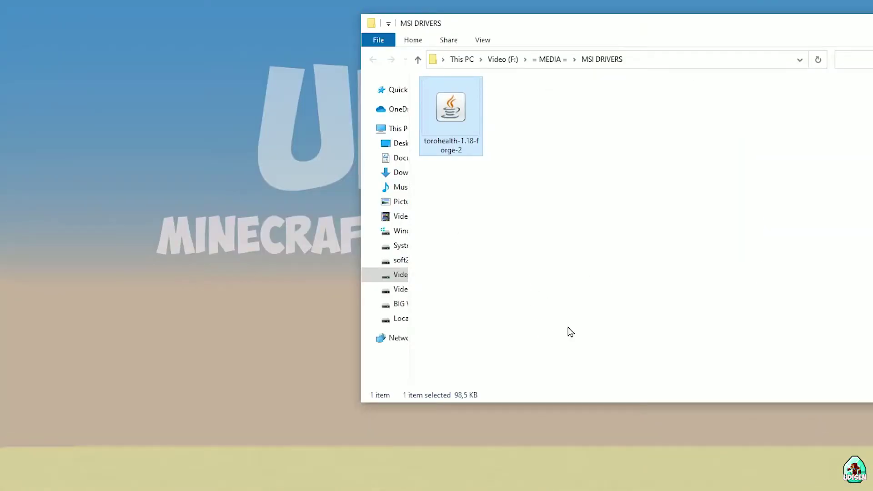
click(571, 333)
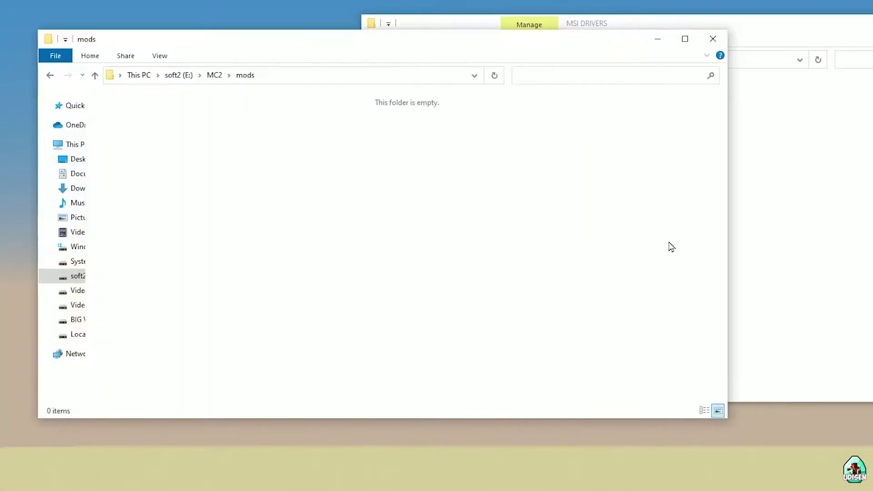
click(489, 144)
mouse_move(450, 113)
mouse_down()
mouse_move(154, 156)
mouse_move(125, 106)
mouse_up()
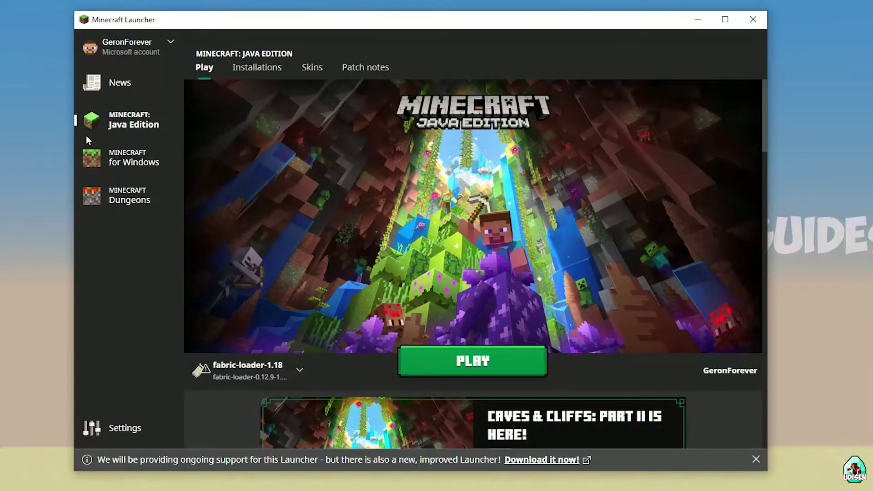
Rename the forge installation to 'forge 1.18', check its version, and save it
click(259, 67)
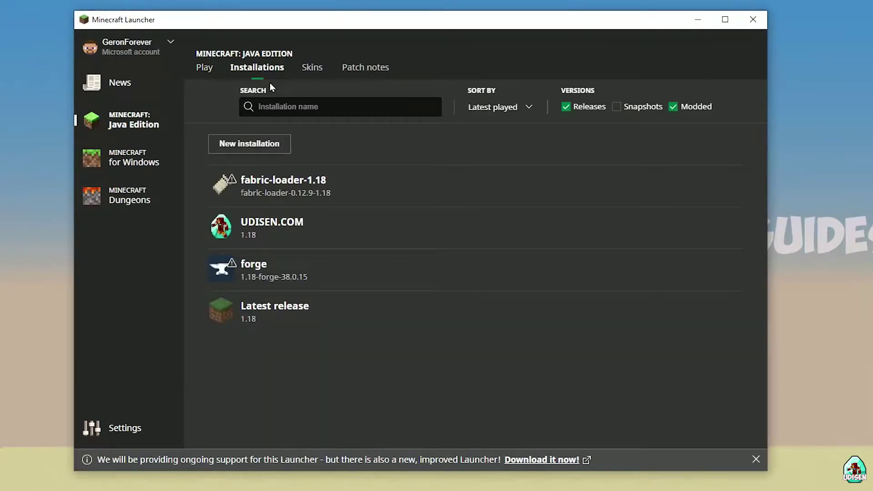
click(335, 279)
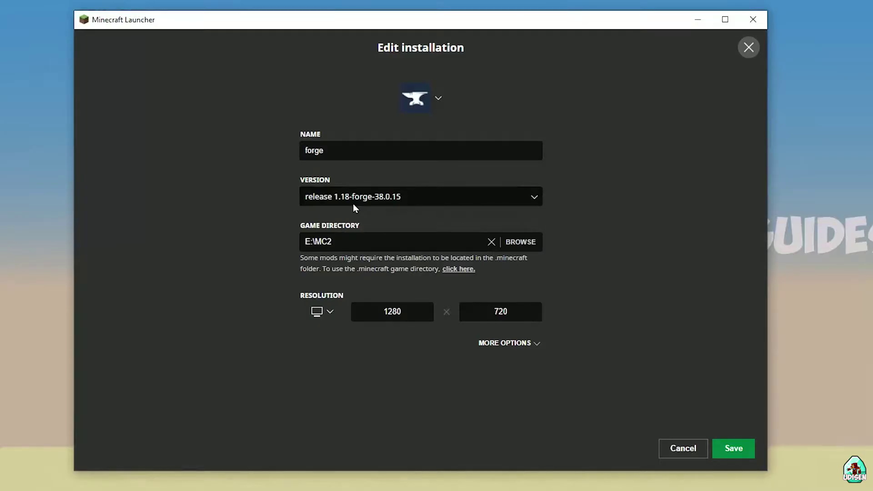
click(344, 157)
text(1.18.2)
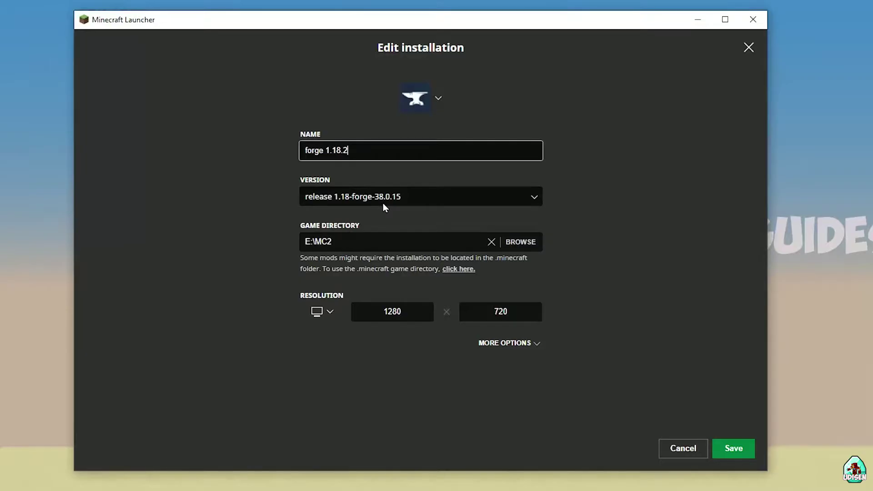
key(BackSpace)
text(1)
click(376, 198)
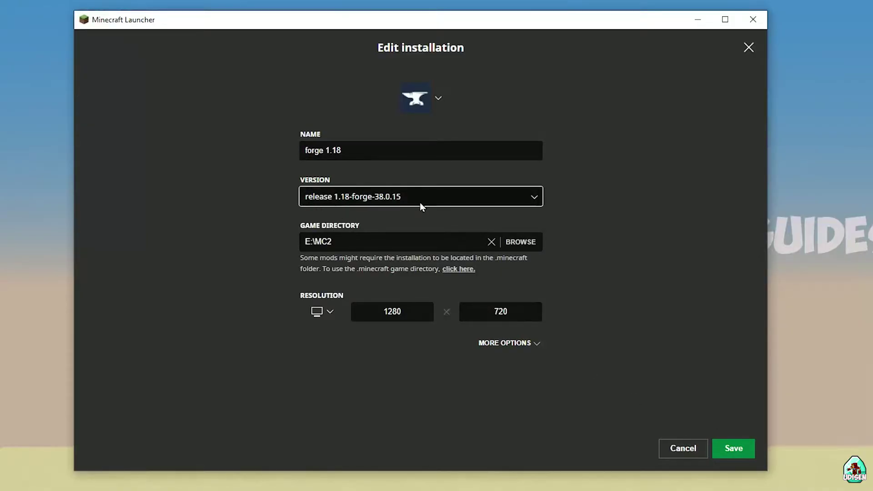
click(735, 449)
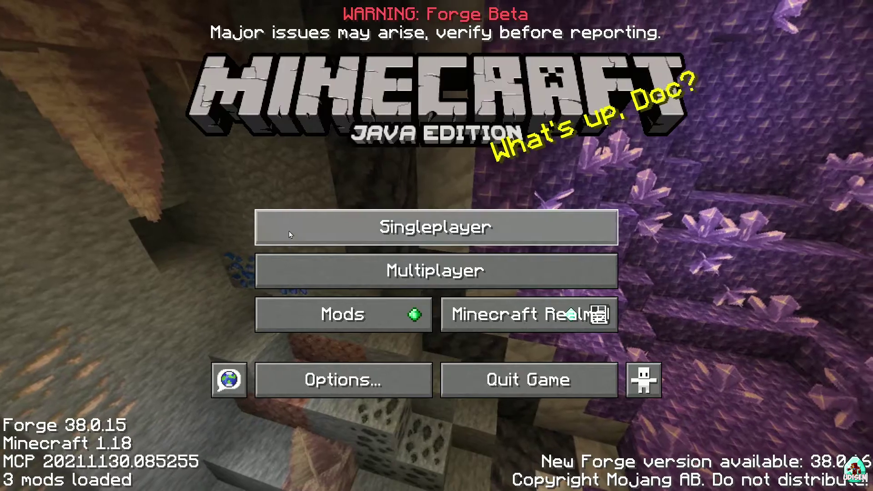
Verify ToroHealth 1.18-forge-2 appears in the Mods list
click(314, 311)
click(151, 186)
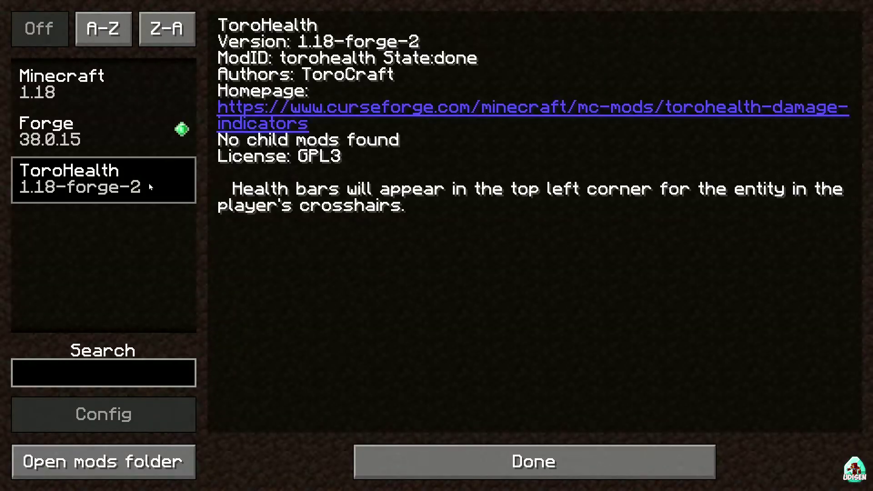
key(Escape)
Load the New World save from Singleplayer
click(353, 227)
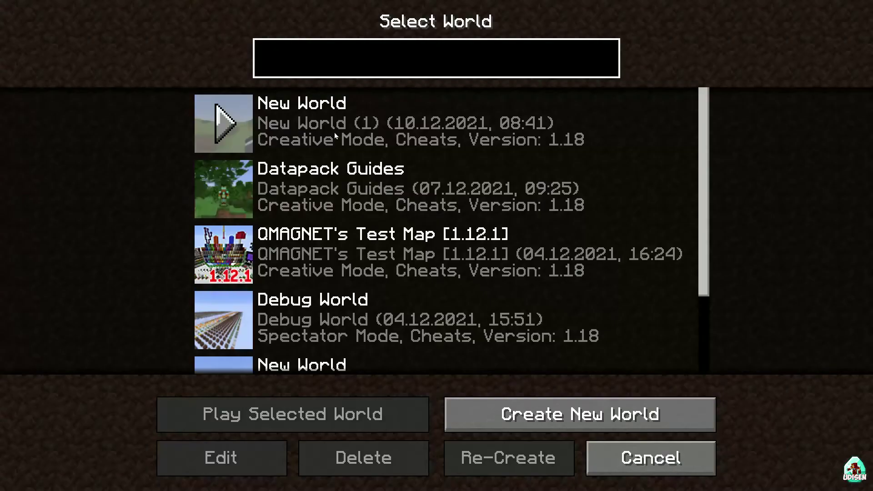
click(334, 131)
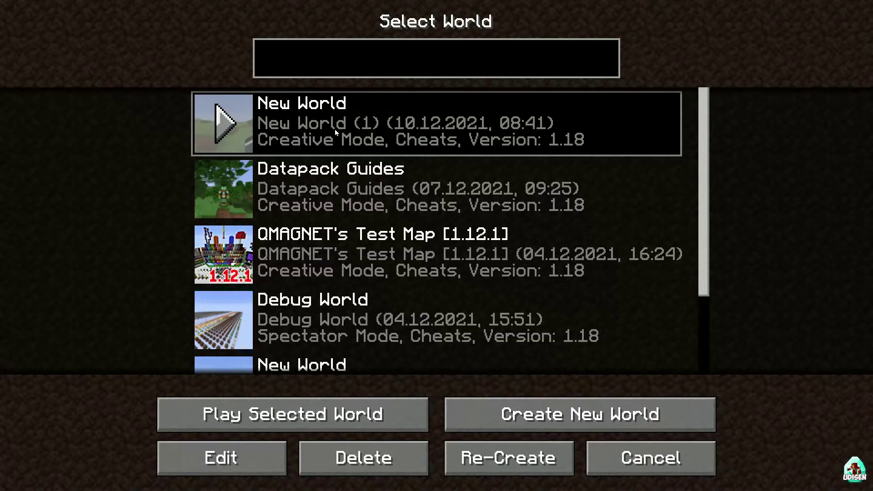
click(335, 129)
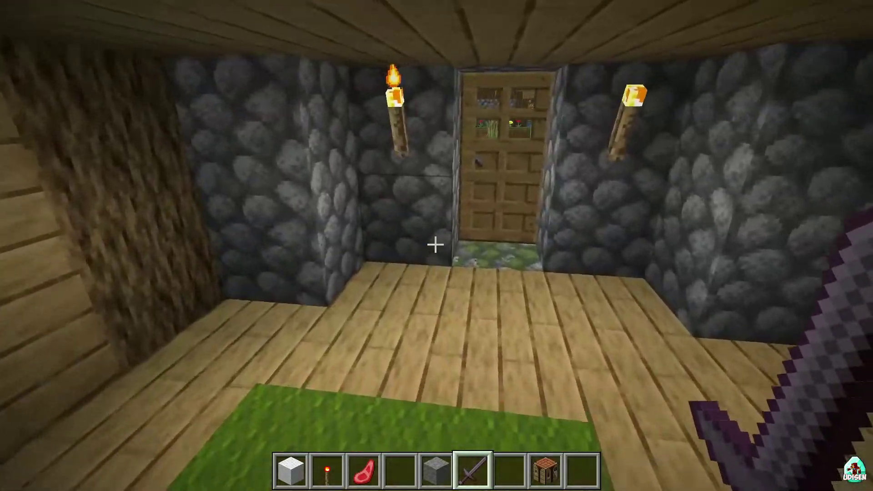
Walk to the fenced horse and hit it twice, dropping its health from 22 to 0
right_click(435, 244)
key(w)
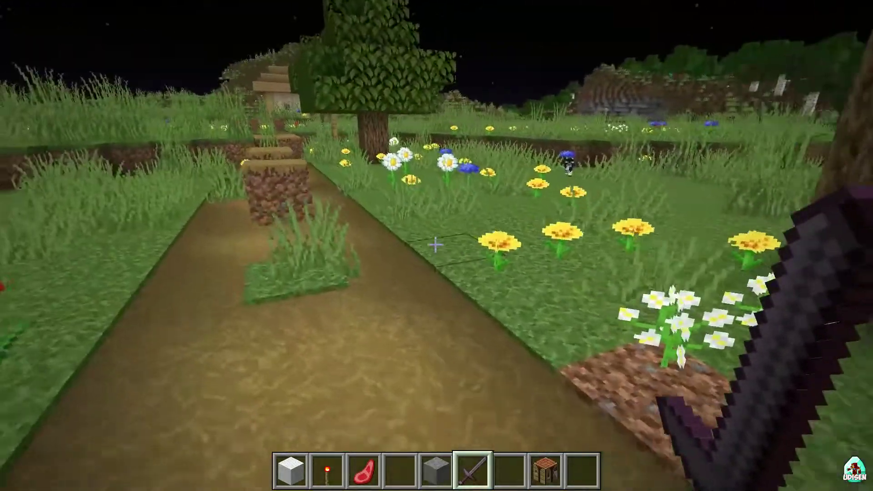
key(w)
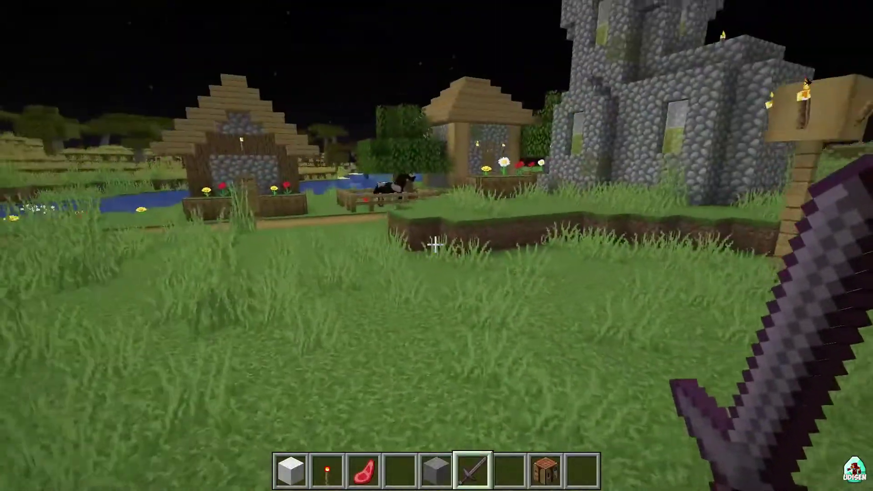
key(w)
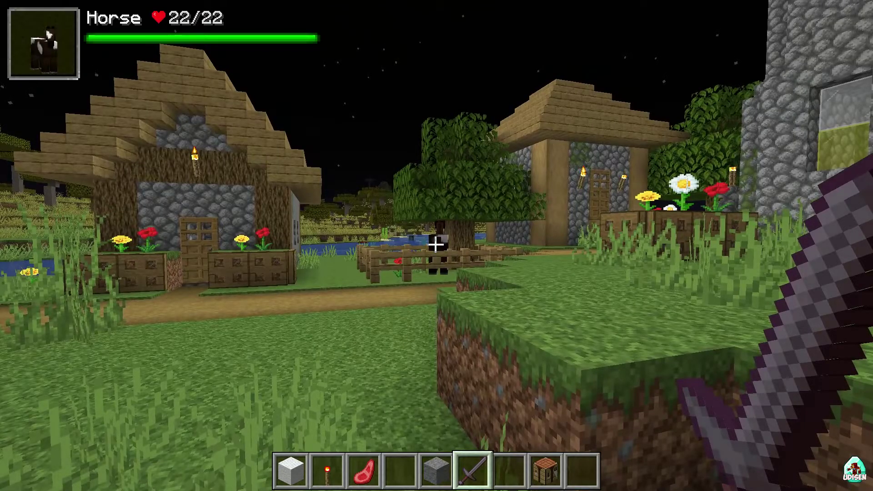
key(w)
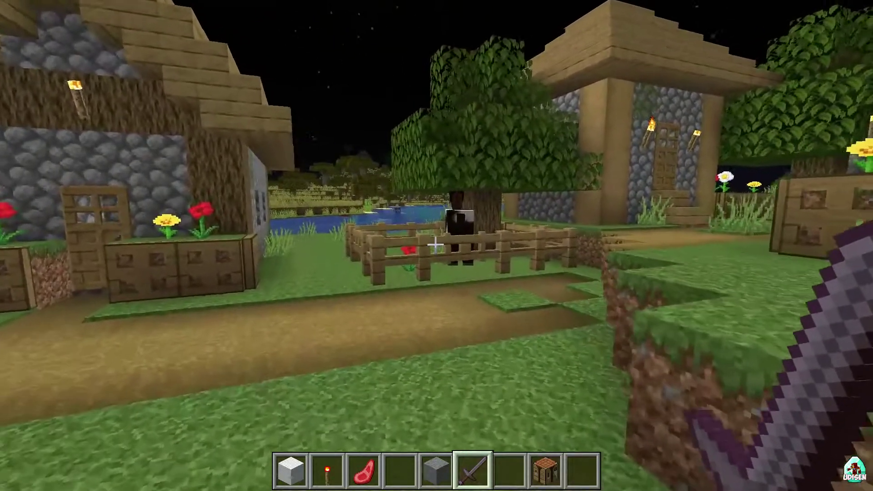
key(w)
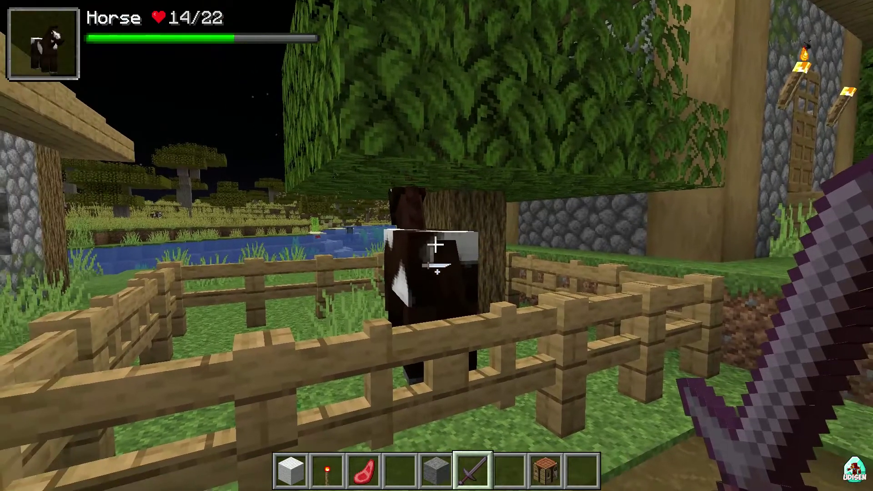
click(437, 244)
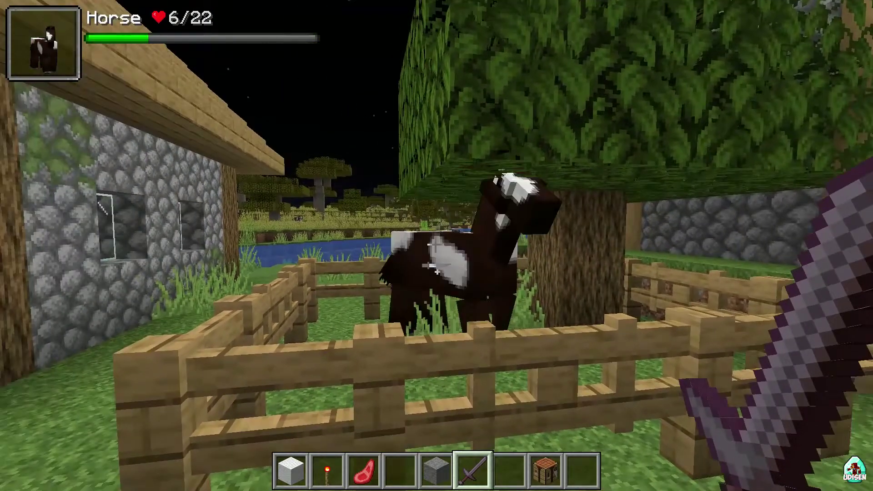
click(437, 244)
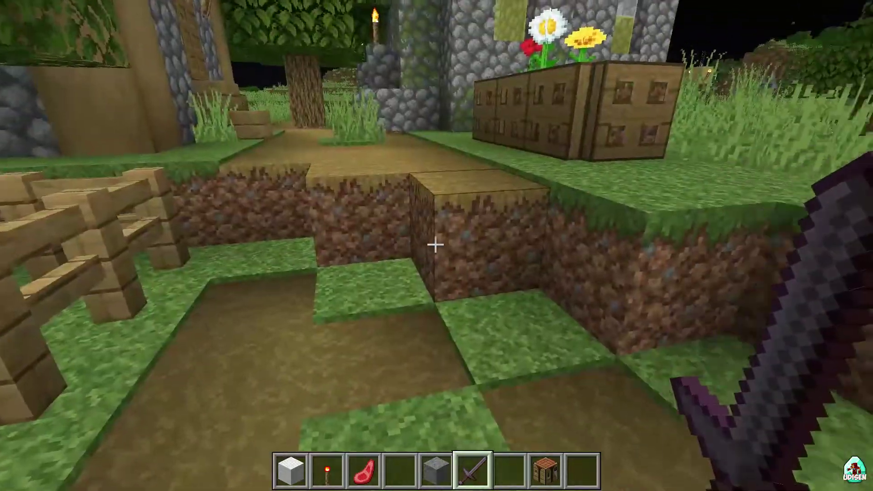
Walk to the cobblestone house and enter, shutting the door behind you
key(w)
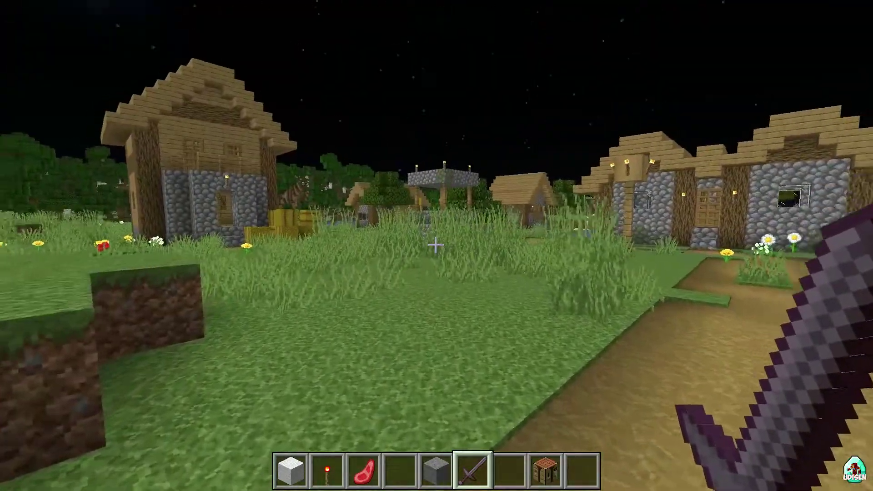
key(w)
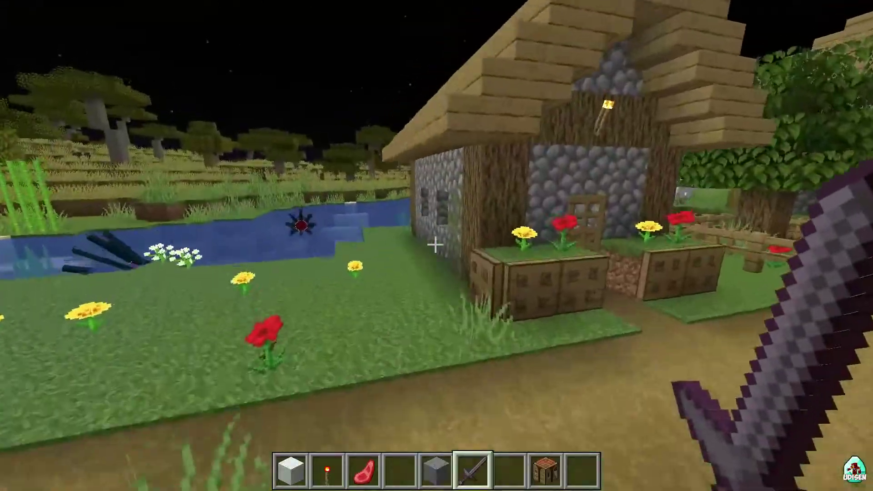
key(w)
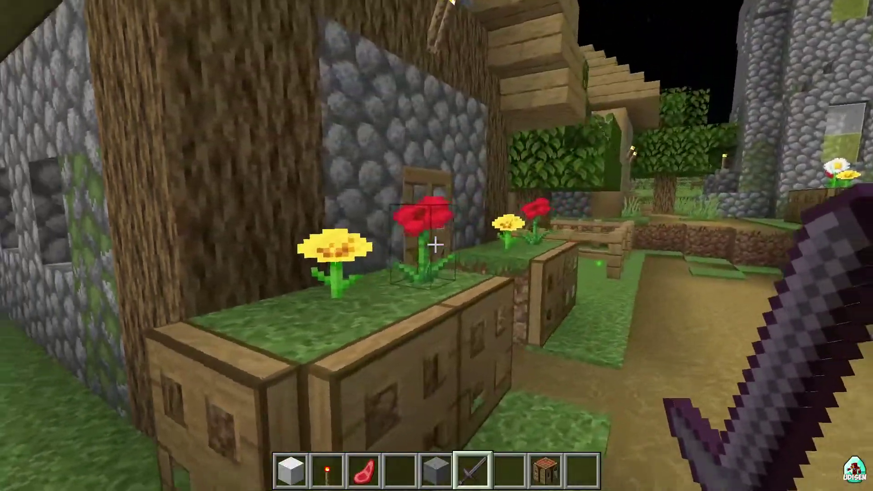
key(s)
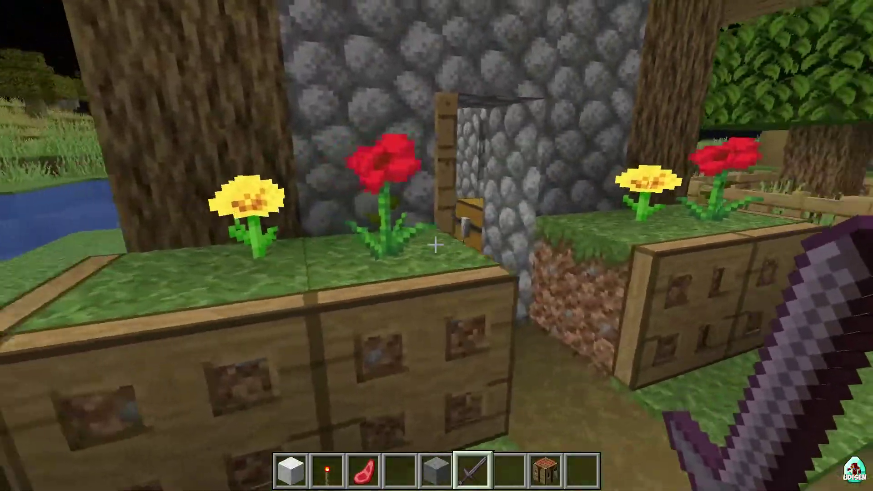
key(w)
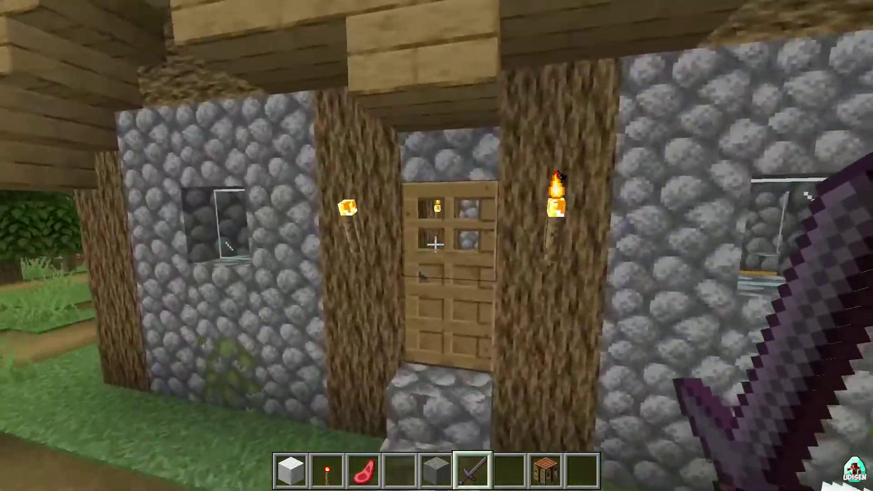
right_click(436, 244)
key(w)
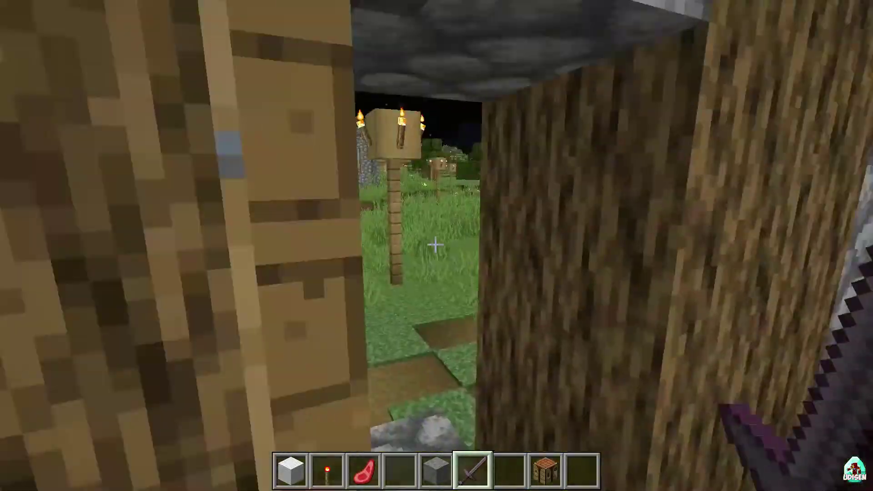
right_click(435, 243)
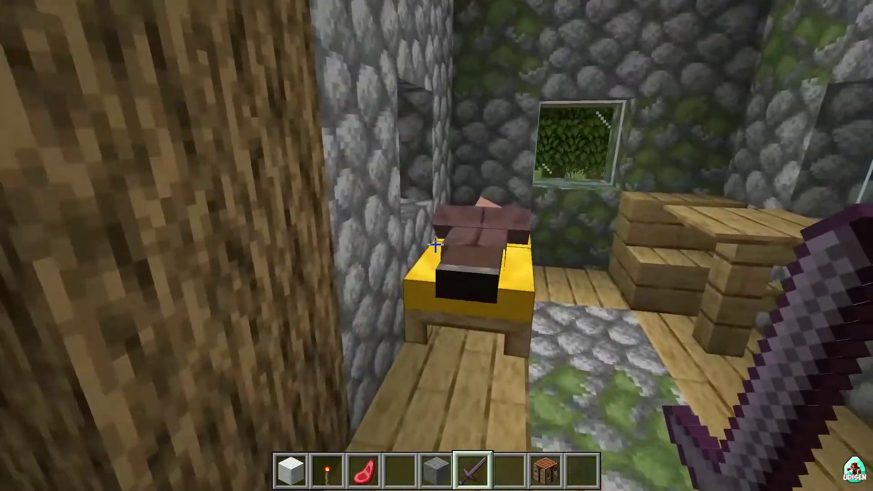
Approach the bed and strike the sleeping villager, showing its 20/20 health bar
key(w)
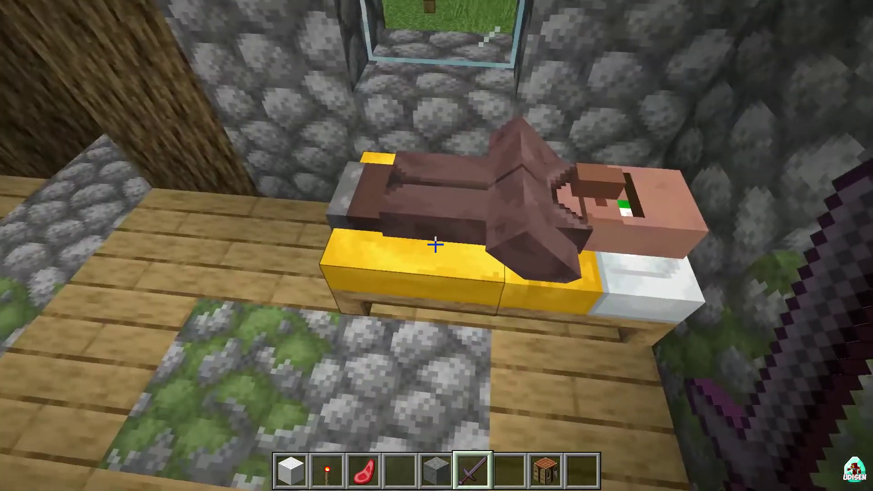
click(436, 244)
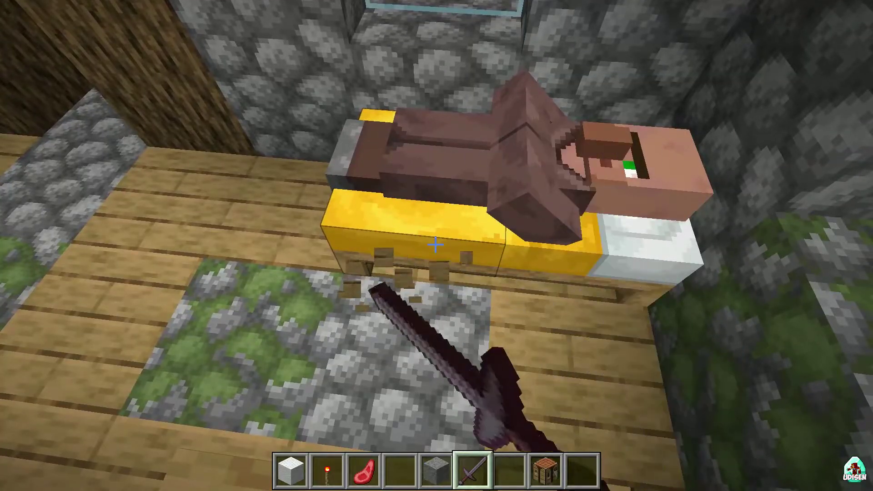
click(436, 243)
scroll(436, 244, down, 1)
scroll(435, 244, up, 3)
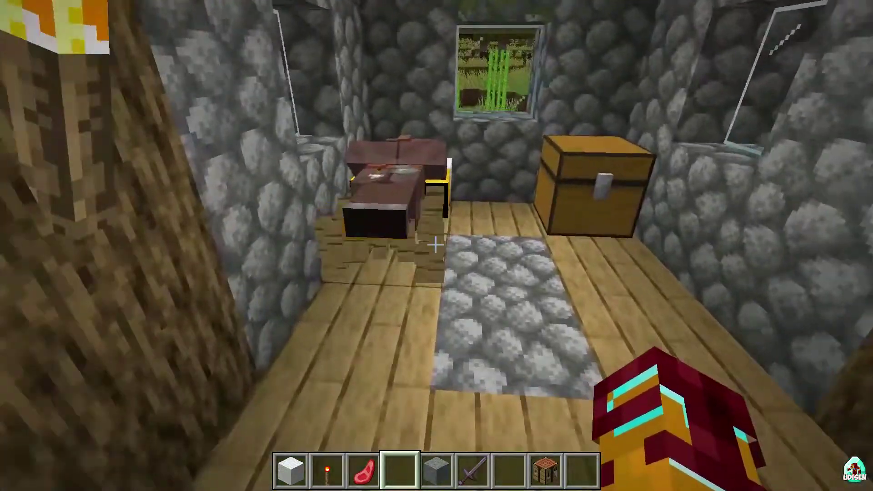
click(435, 244)
Check the Fletcher's 20/20 health, open and close the chest, then walk toward the well
key(w)
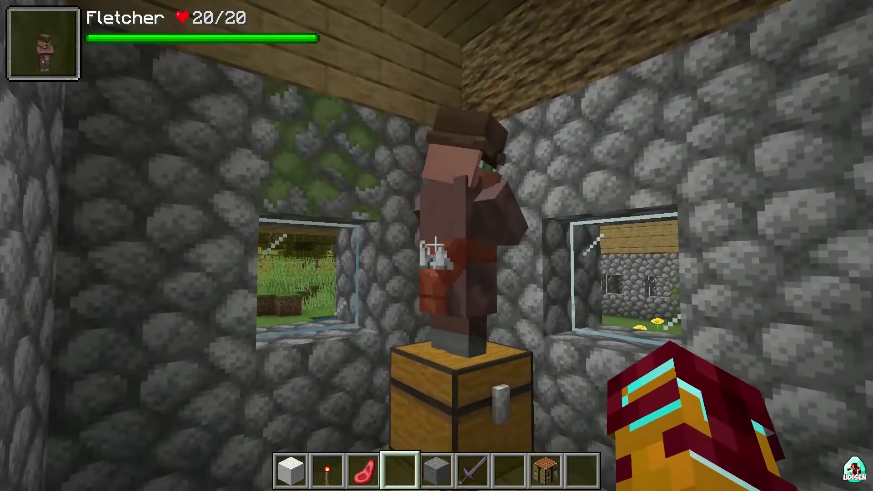
right_click(435, 243)
key(Escape)
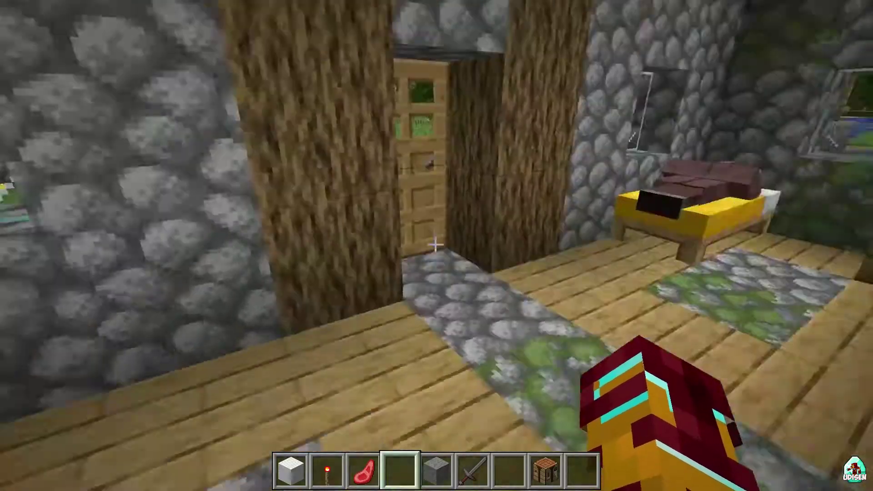
key(w)
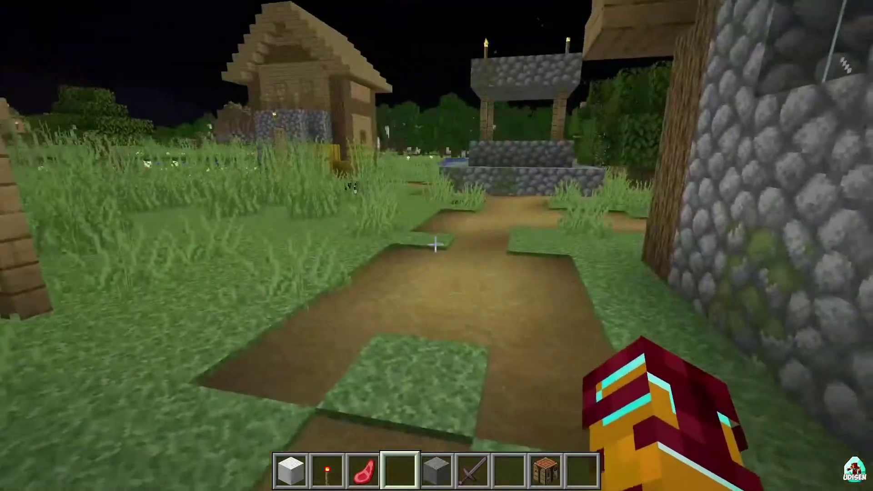
key(w)
Ready the Regeneration lingering potion from the creative inventory and enter the village house
key(e)
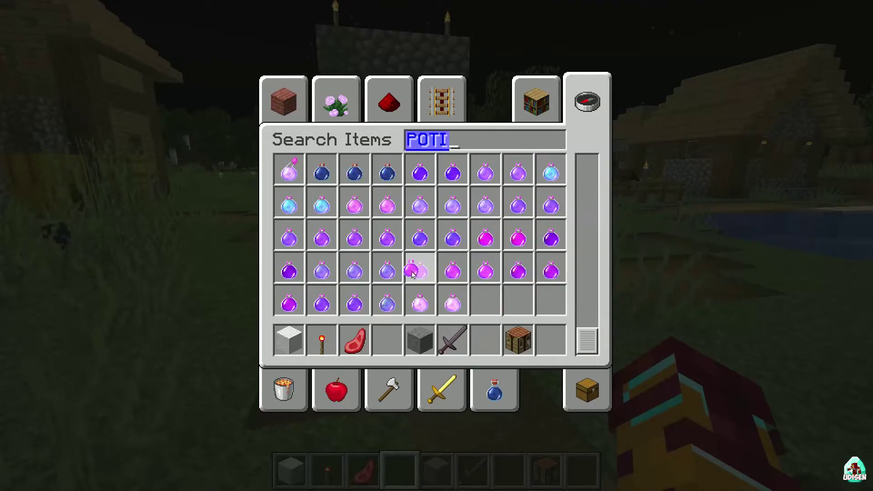
key(e)
key(5)
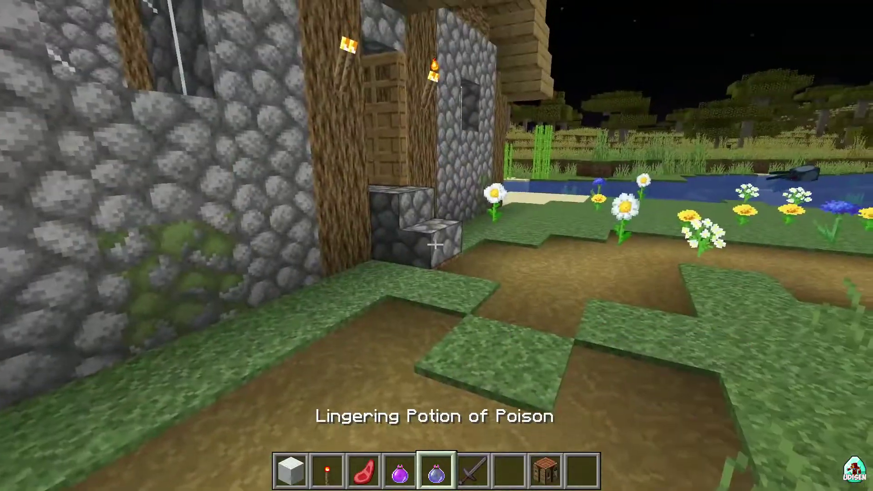
key(4)
key(w)
key(w)
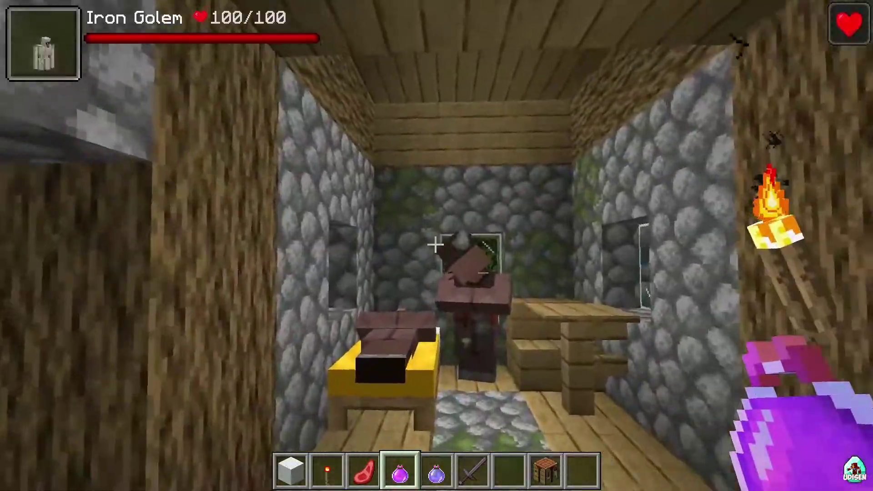
Splash the Fletcher villager with the potion, closing the trade windows it opens
right_click(436, 244)
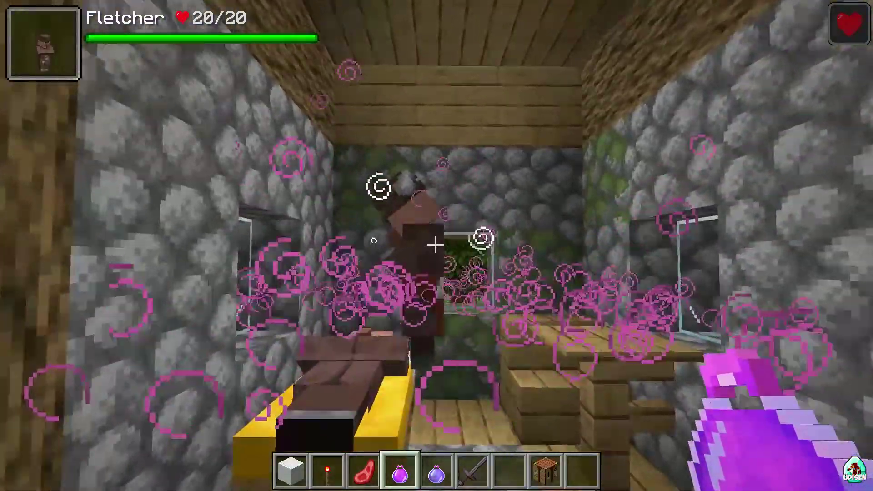
right_click(436, 244)
key(Escape)
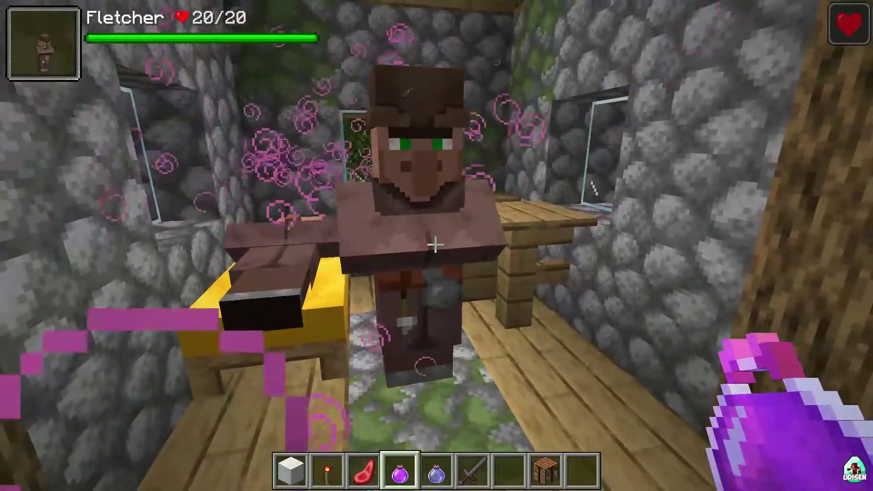
right_click(435, 244)
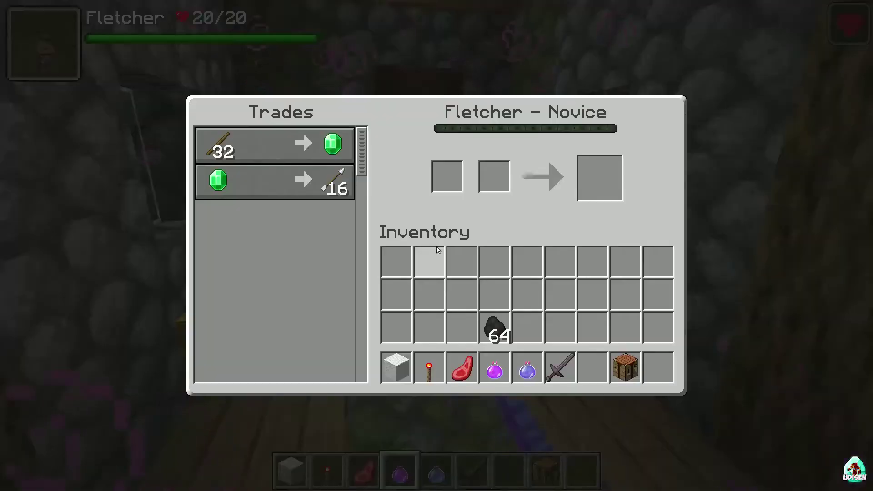
key(Escape)
key(s)
right_click(435, 245)
key(Escape)
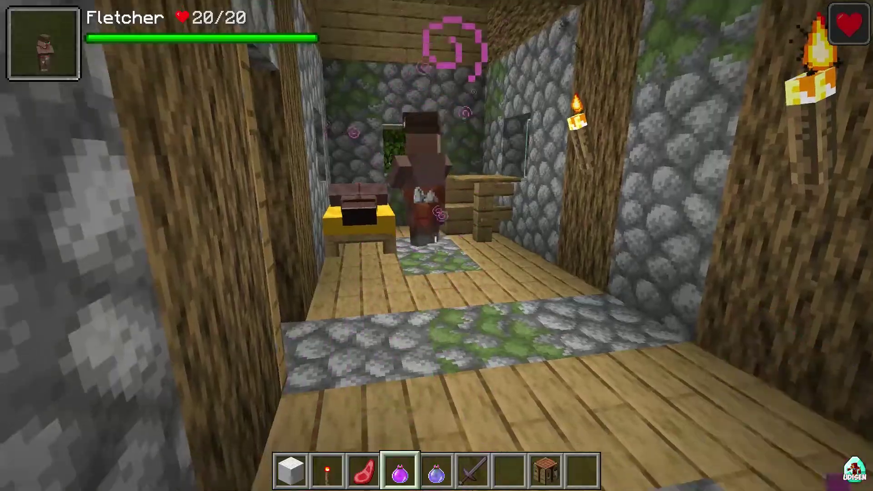
right_click(437, 246)
key(w)
key(s)
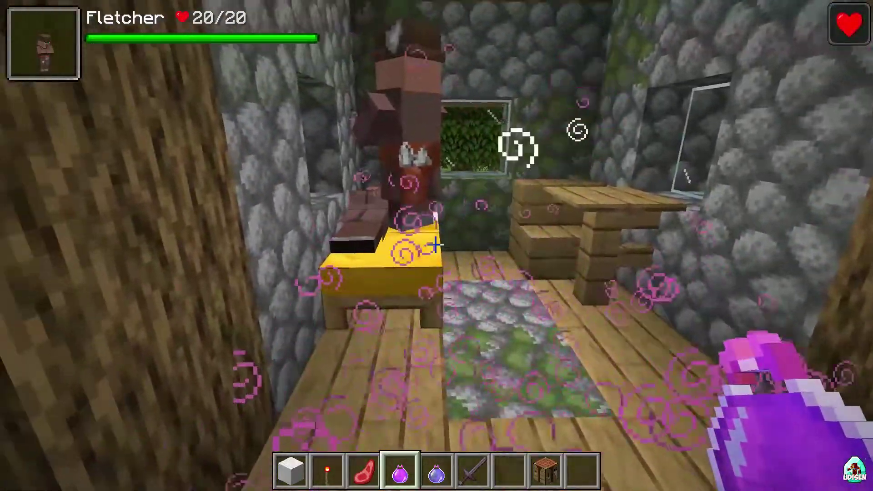
key(w)
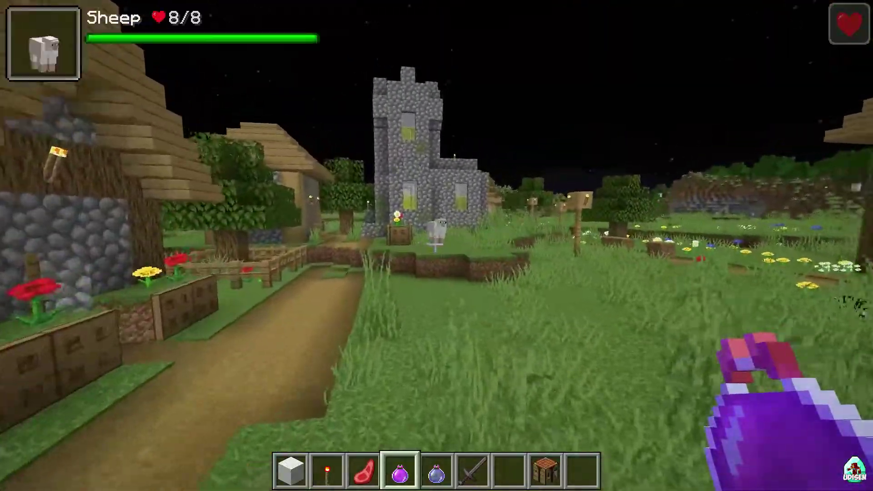
Splash the sheep by the planter with the potion
key(w)
right_click(437, 245)
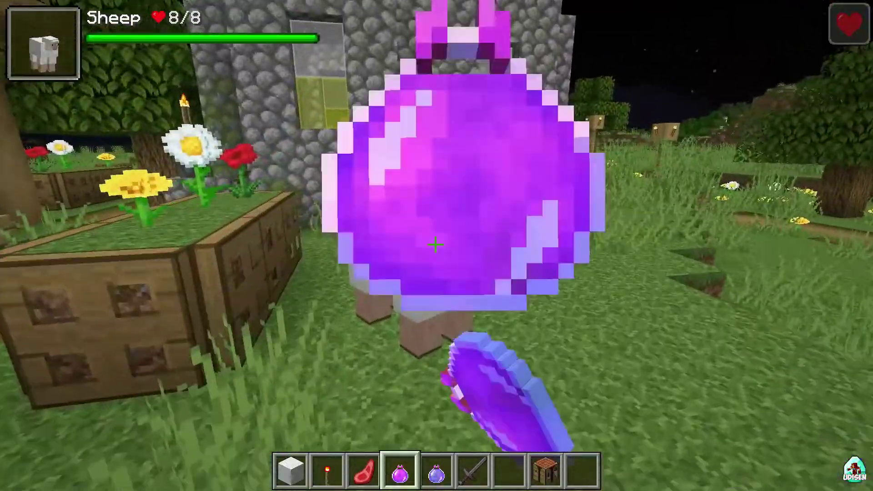
key(w)
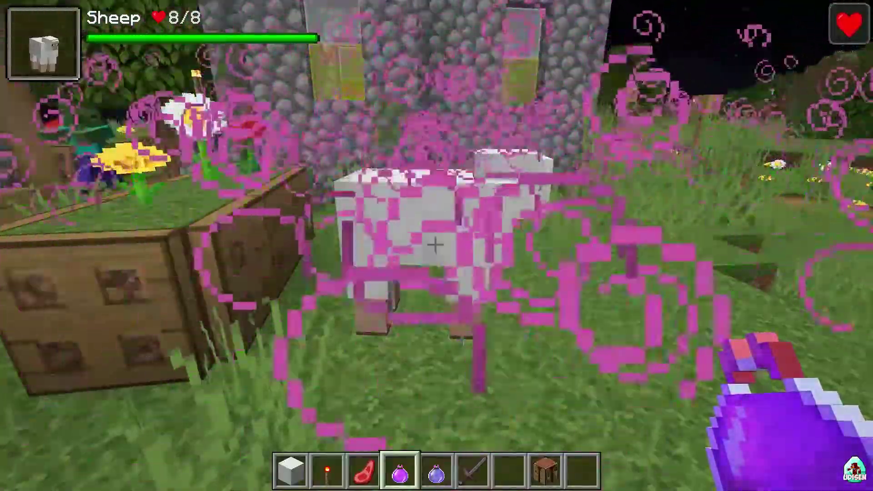
key(s)
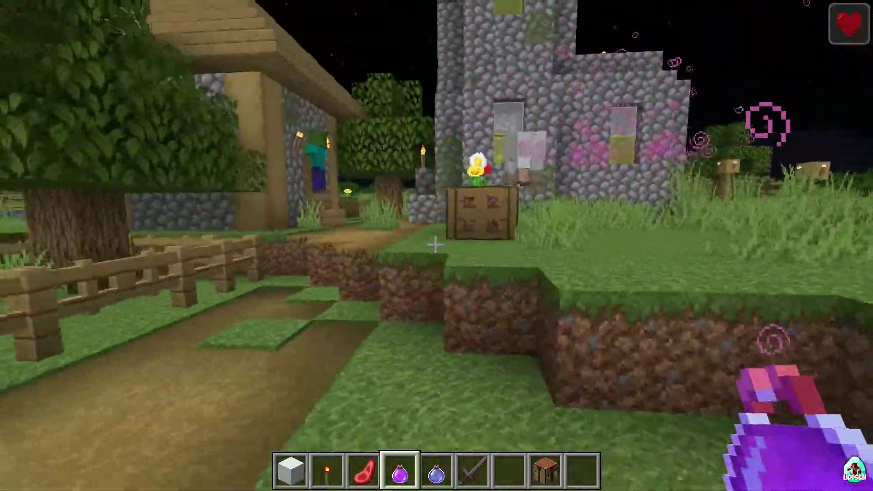
Walk up the path and splash the zombie, whose bar shows 20/20 health, 2 armor
key(e)
key(e)
key(w)
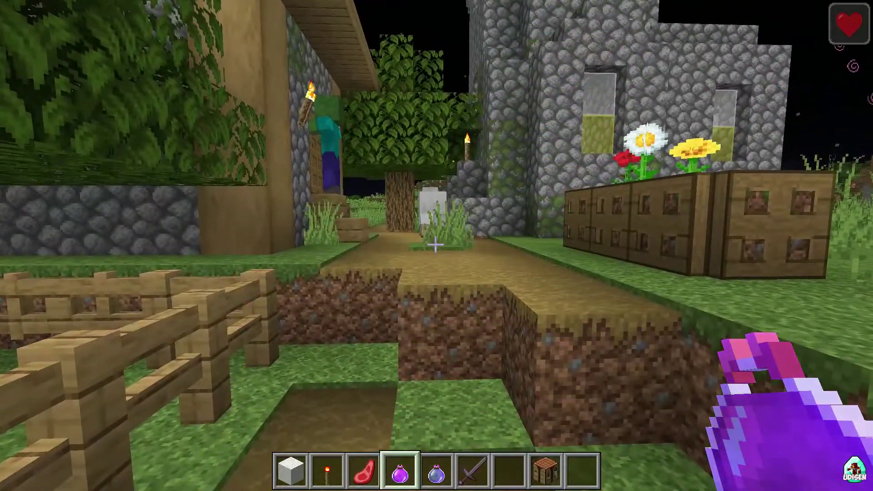
key(w)
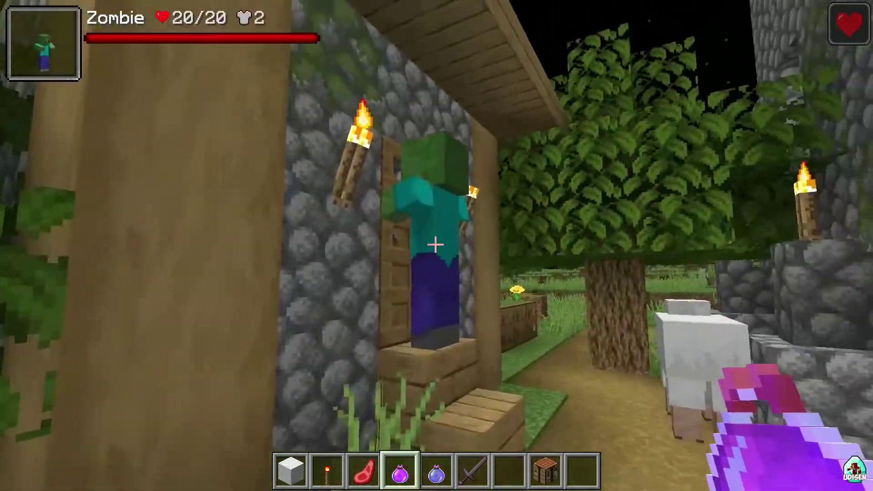
right_click(435, 245)
Slay the doorway zombie with three Netherite Sword strikes, draining its health from 20 to zero
key(w)
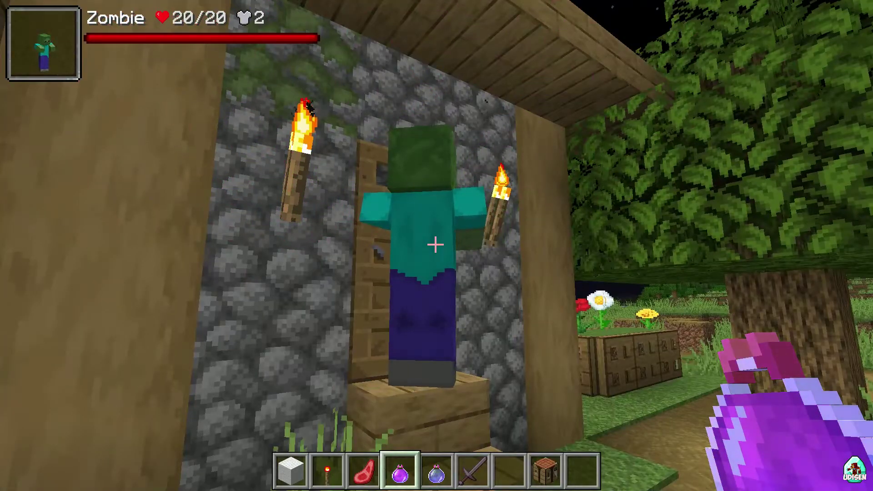
key(6)
click(435, 244)
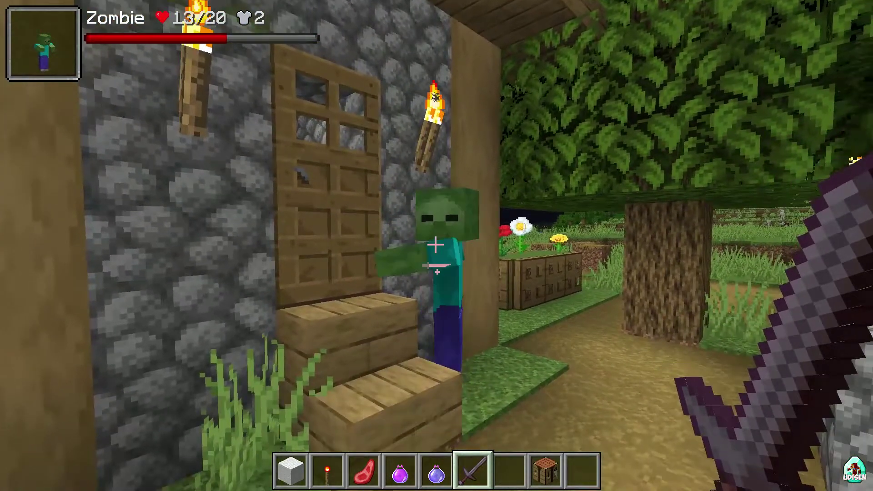
click(435, 245)
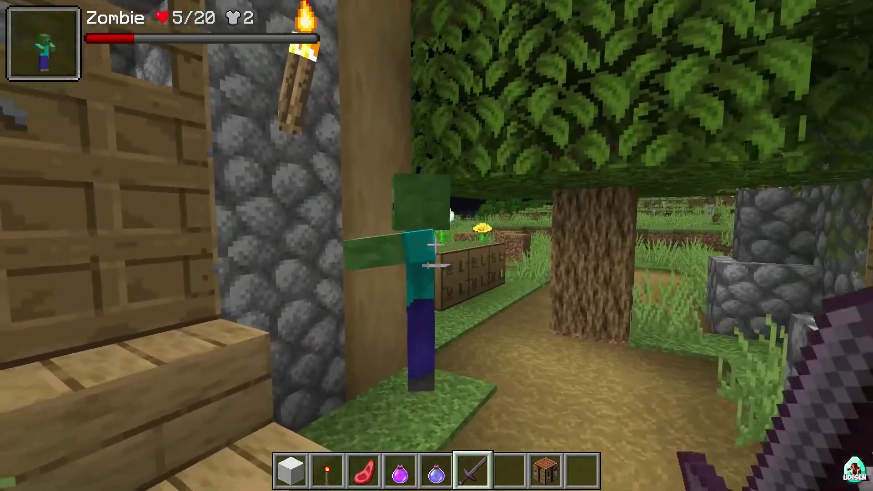
click(435, 245)
key(w)
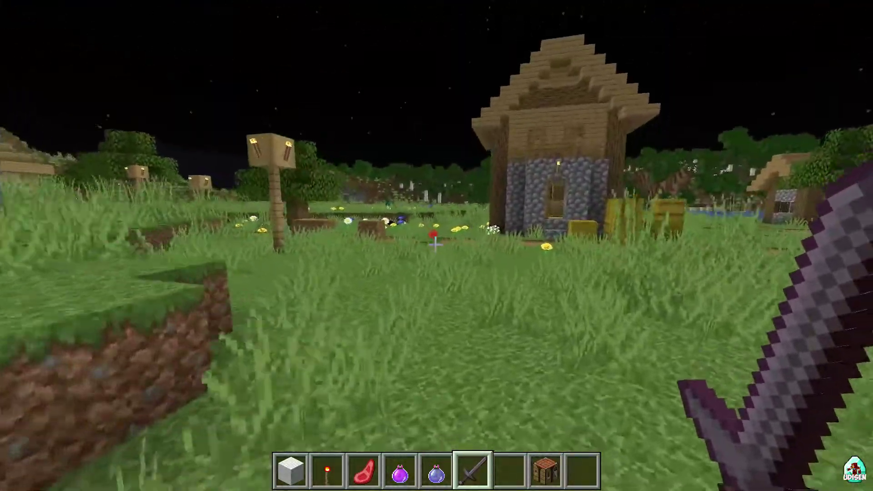
key(Escape)
click(345, 285)
click(535, 216)
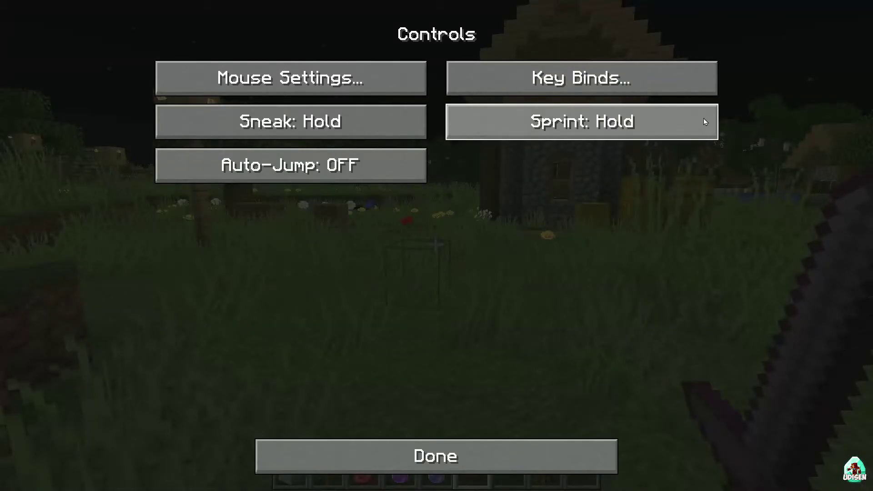
click(582, 85)
mouse_move(775, 84)
mouse_down()
mouse_move(787, 407)
mouse_move(784, 321)
mouse_move(803, 89)
mouse_up()
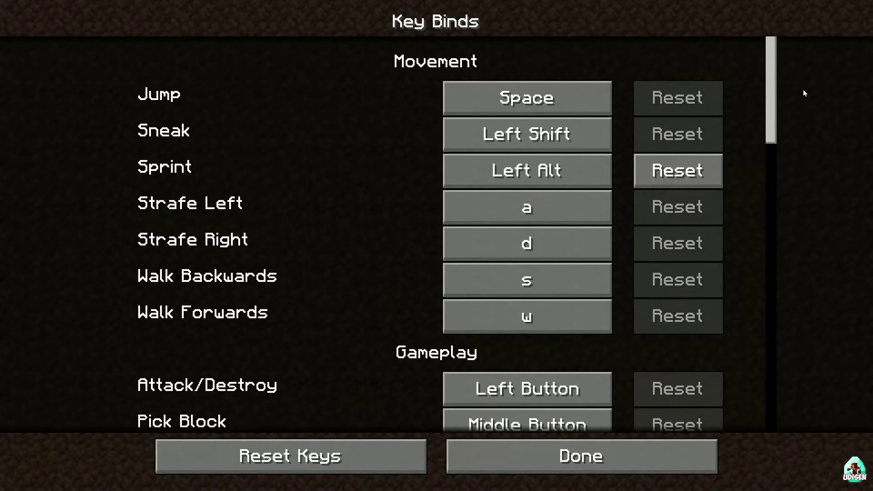
key(Escape)
key(Escape)
key(Escape)
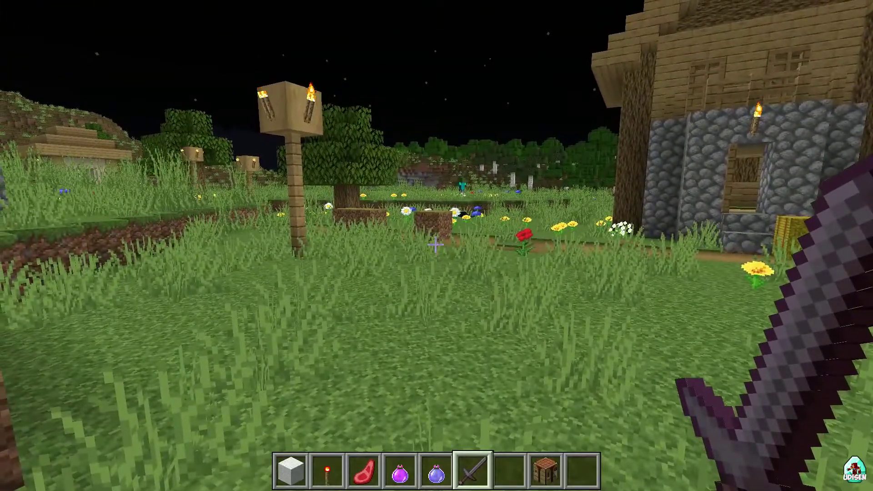
Walk past the well to the pig pen, bringing up pig and horse health bars
key(w)
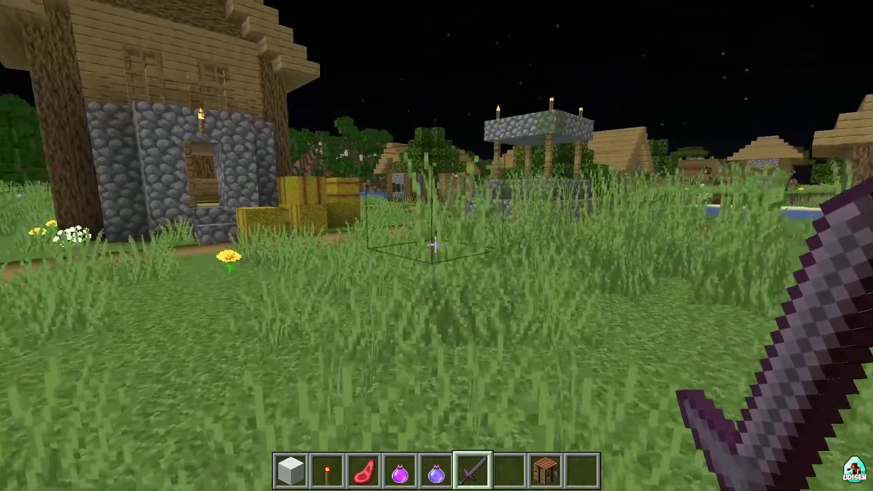
key(w)
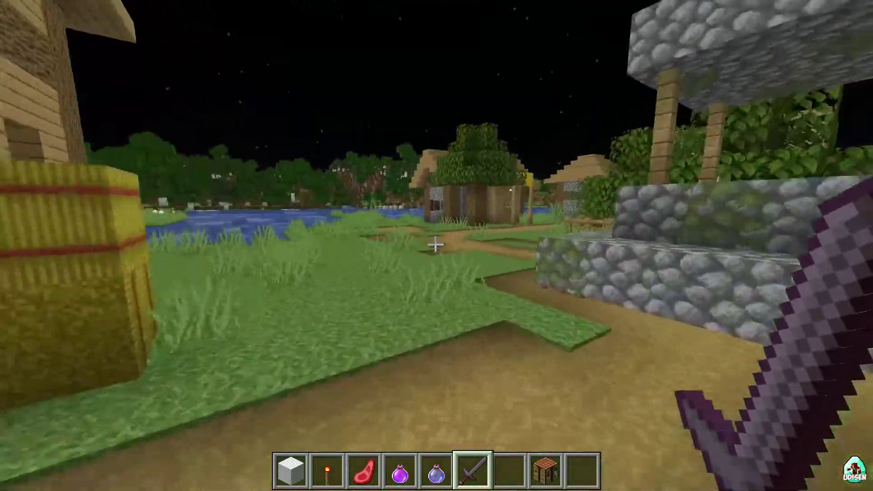
key(w)
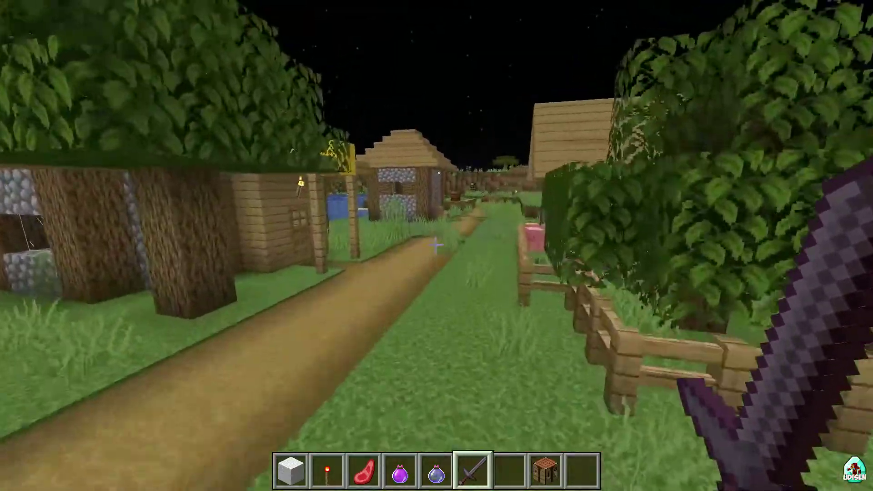
key(w)
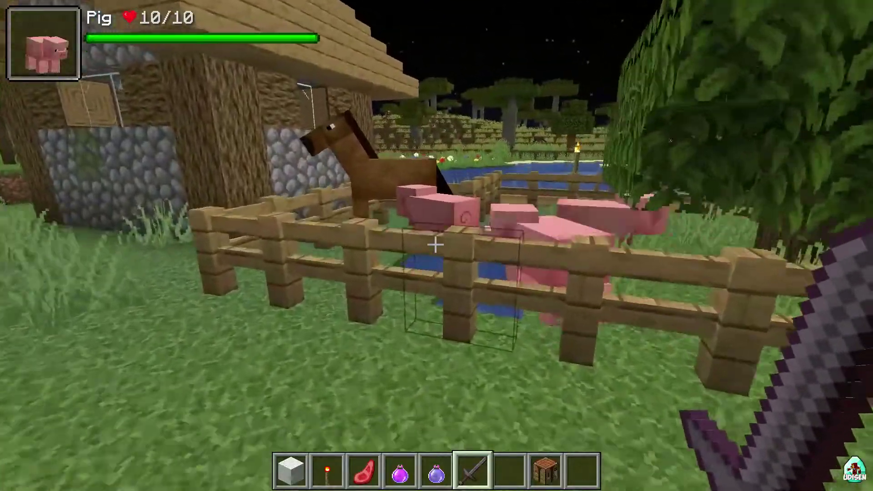
Fly over to the spiders and strike them with the Netherite Sword, killing one
key(space)
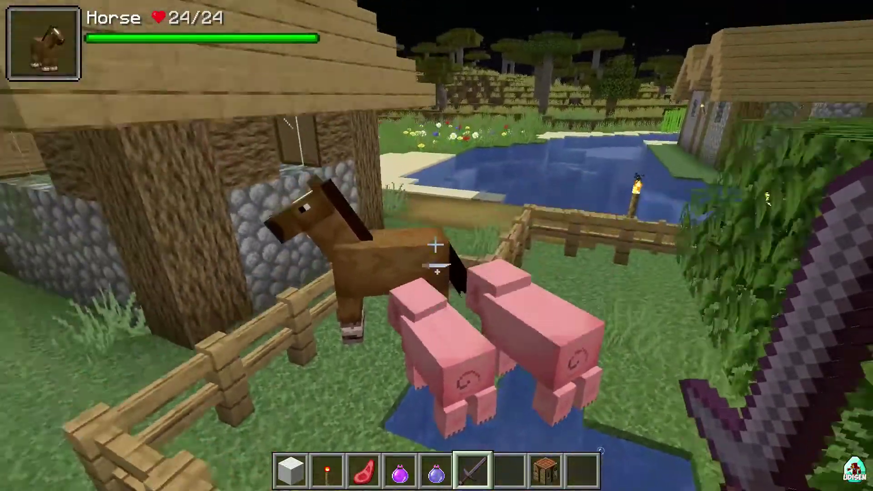
key(shift)
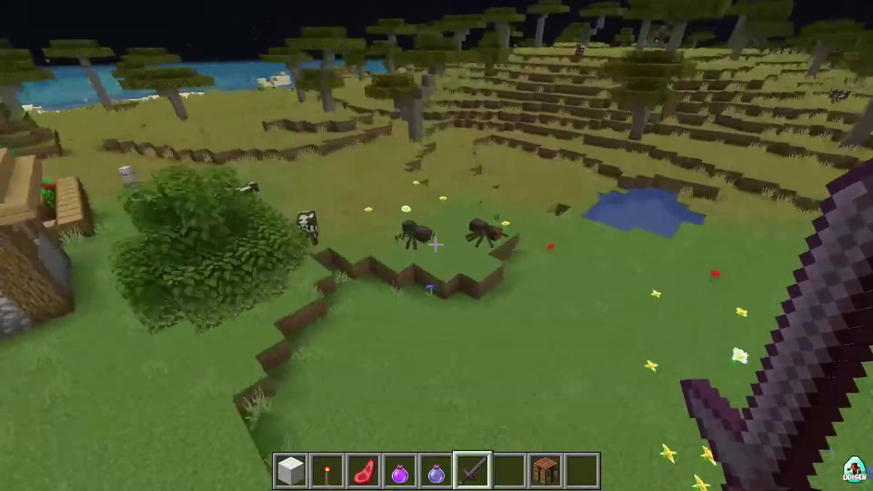
key(w)
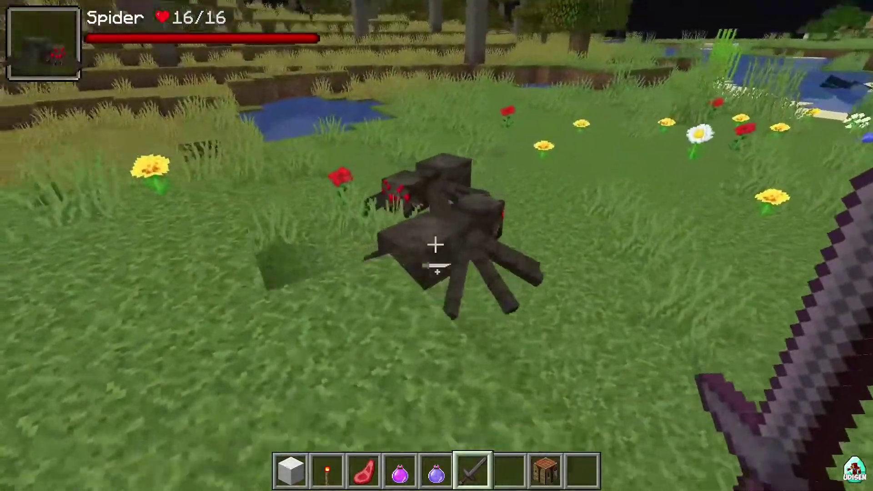
click(435, 244)
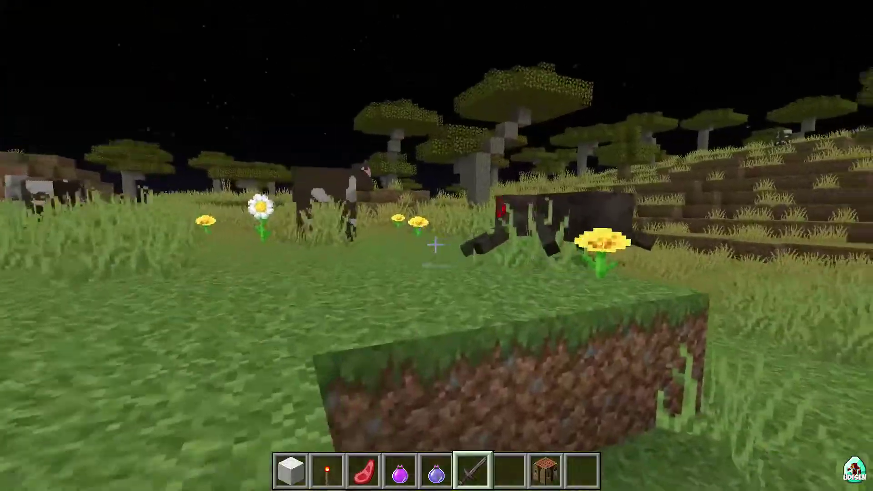
click(436, 245)
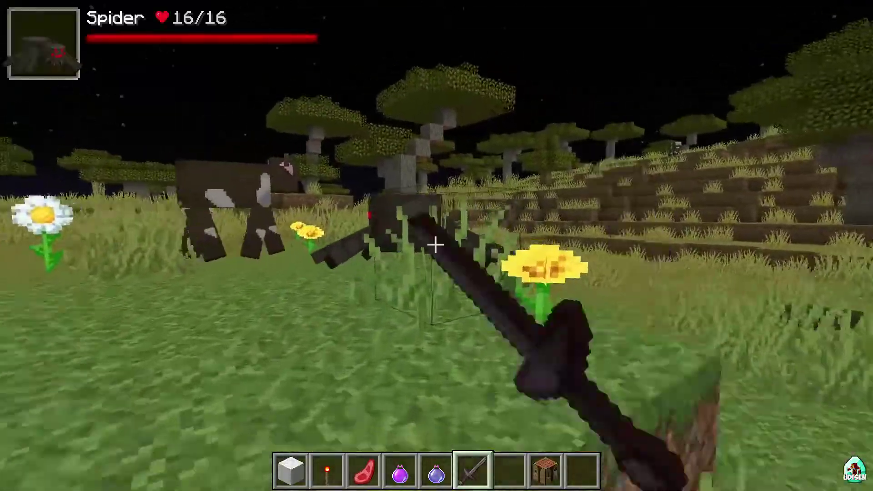